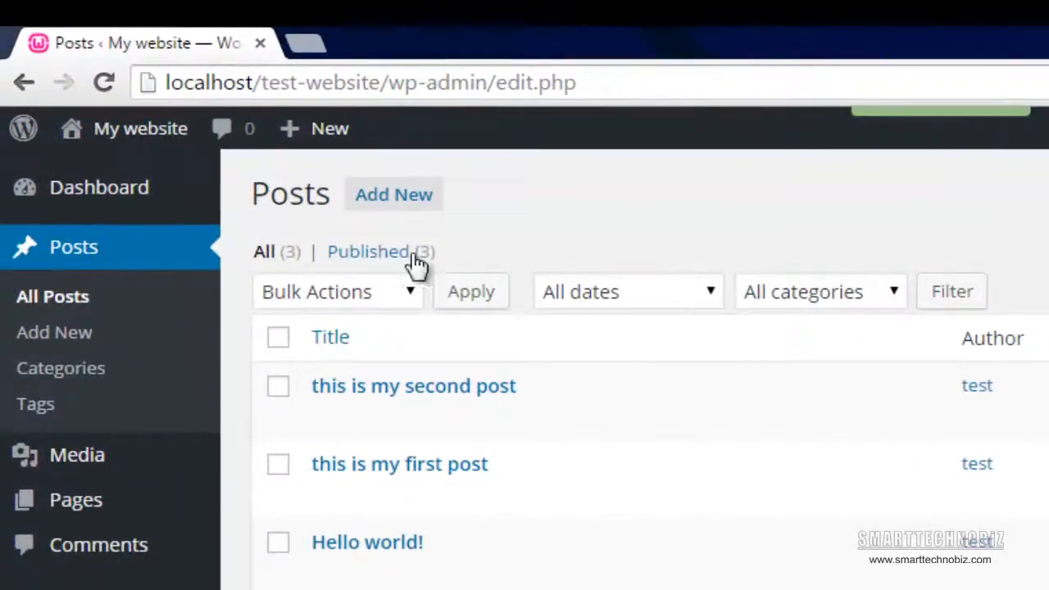
Open the list of all posts, switch it to excerpt view and return it to list view.
left_click(88, 259)
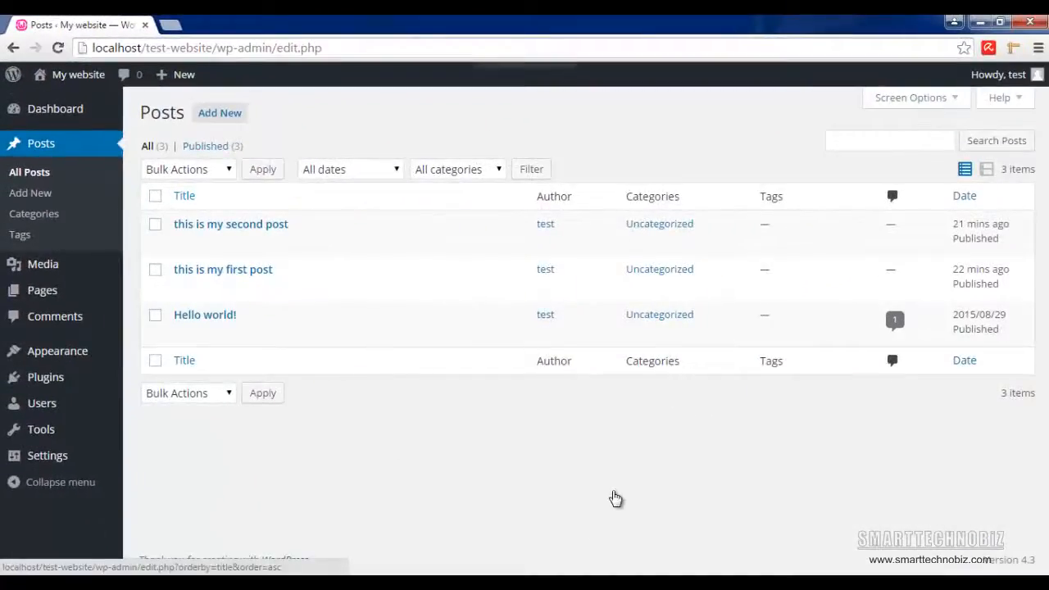
mouse_move(311, 219)
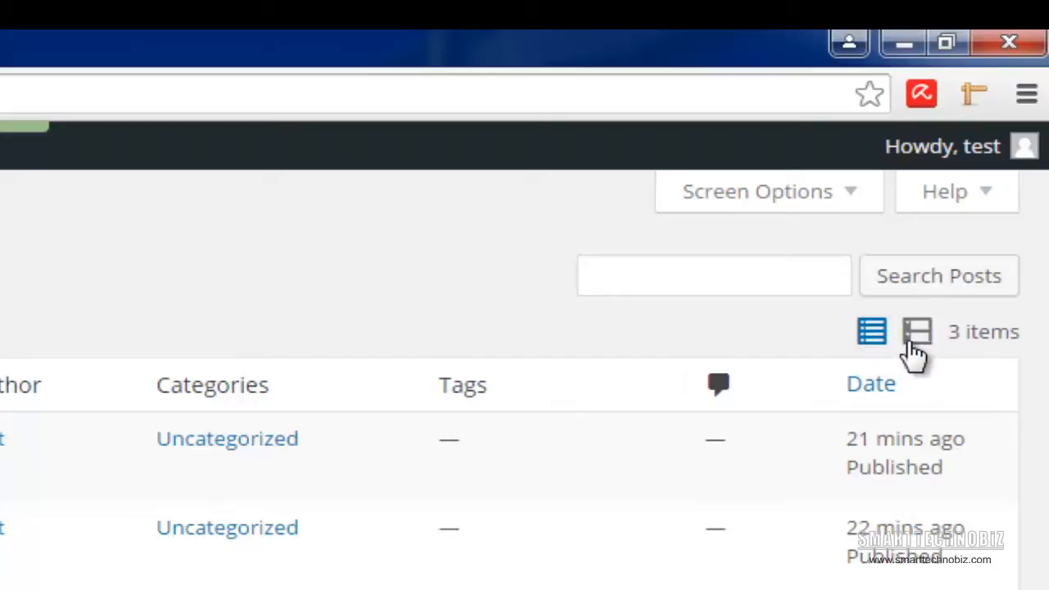
left_click(915, 351)
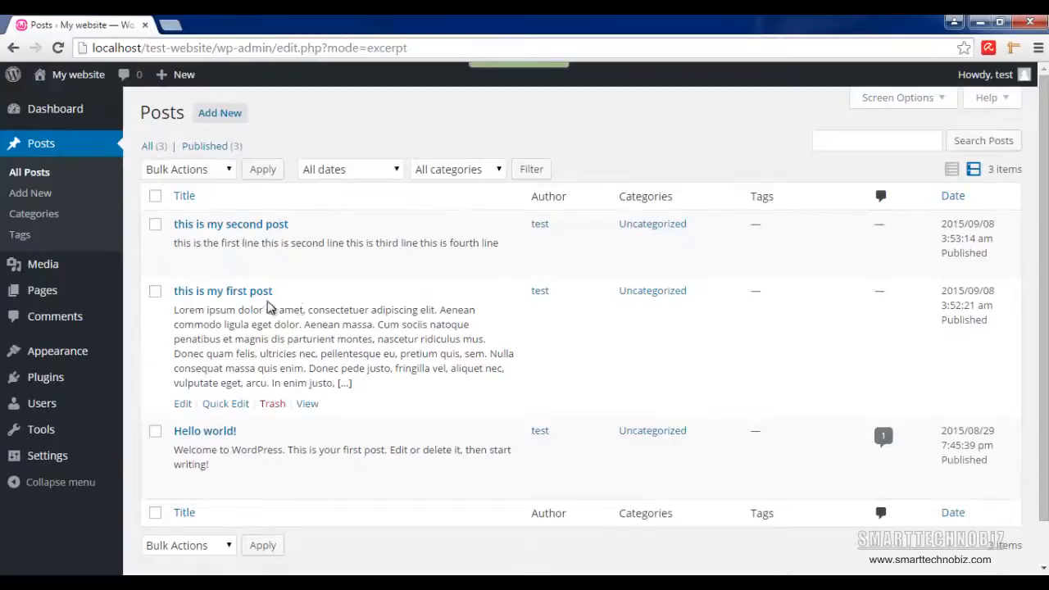
scroll(318, 329, "down", 1)
scroll(318, 329, "up", 1)
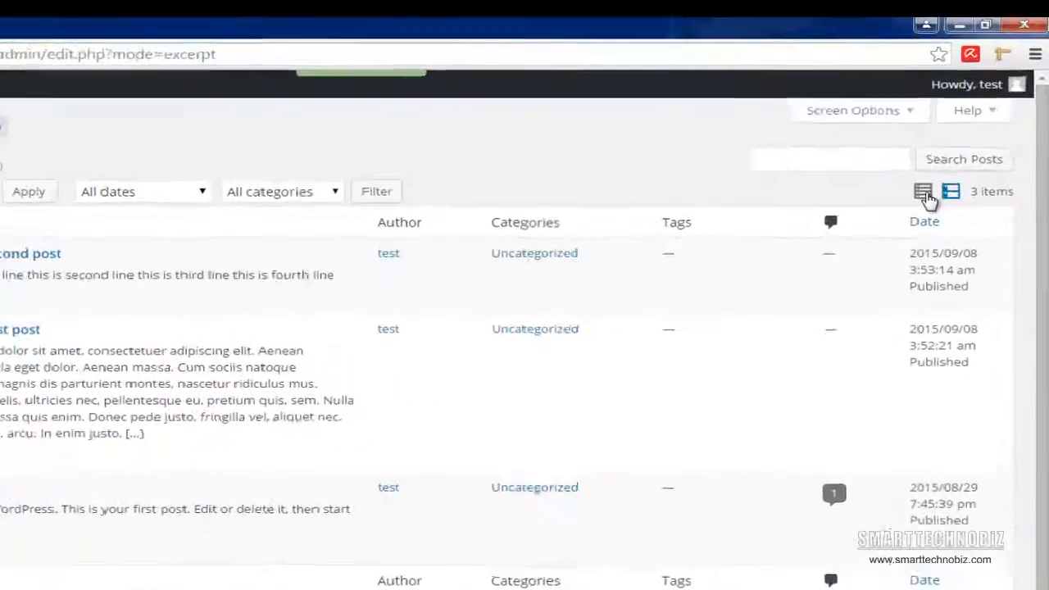
left_click(951, 169)
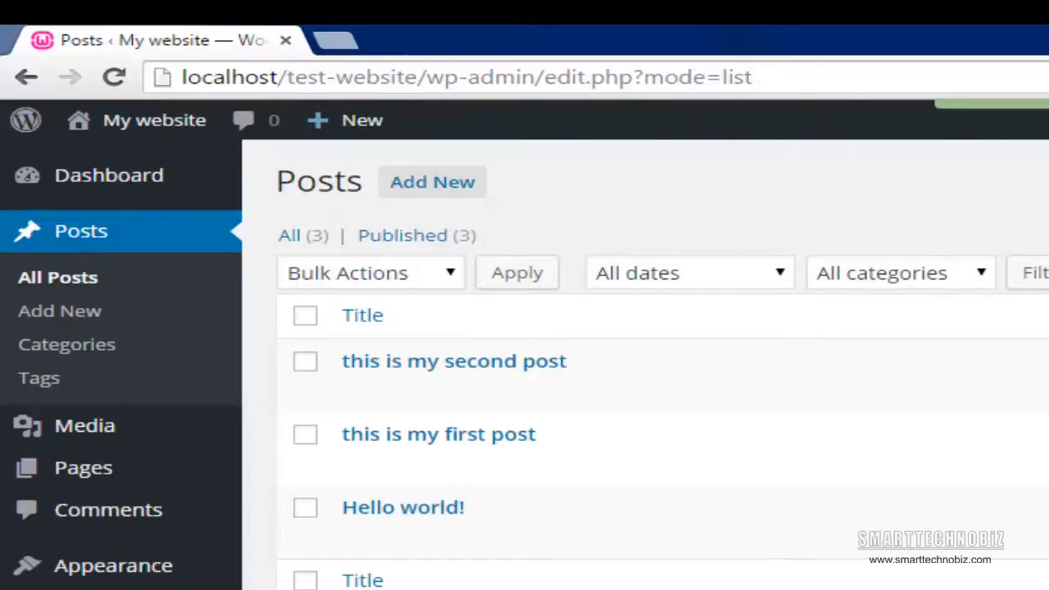
Narrow the posts list by status, showing all posts and the published posts.
mouse_move(376, 127)
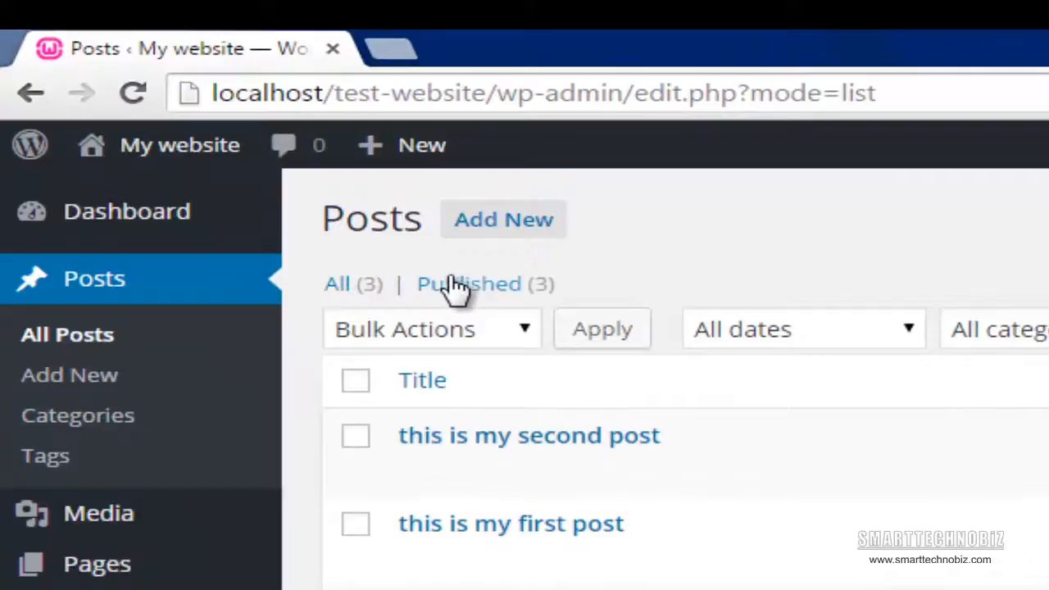
left_click(344, 291)
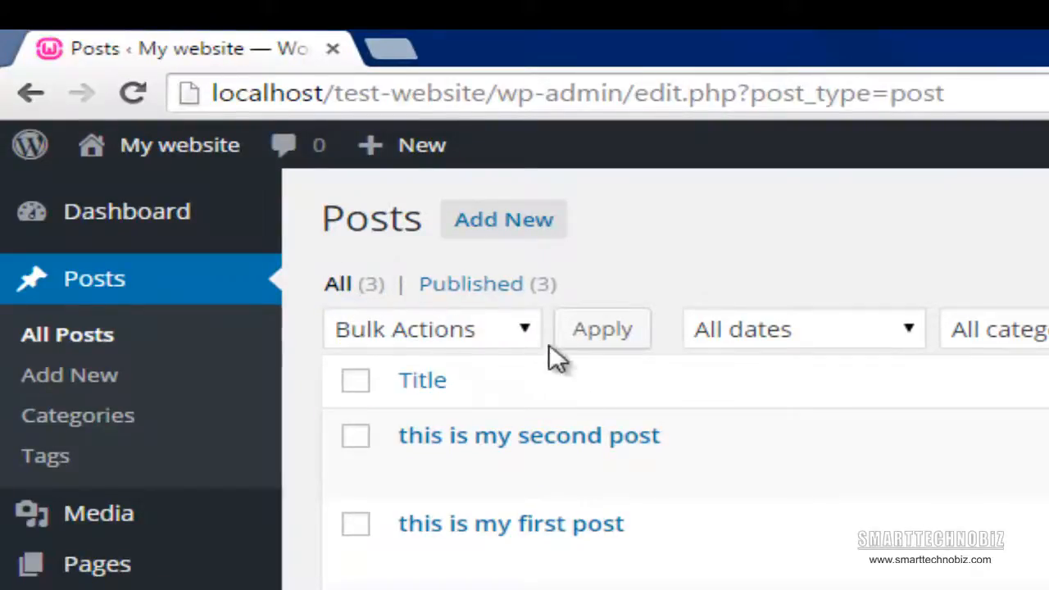
left_click(469, 287)
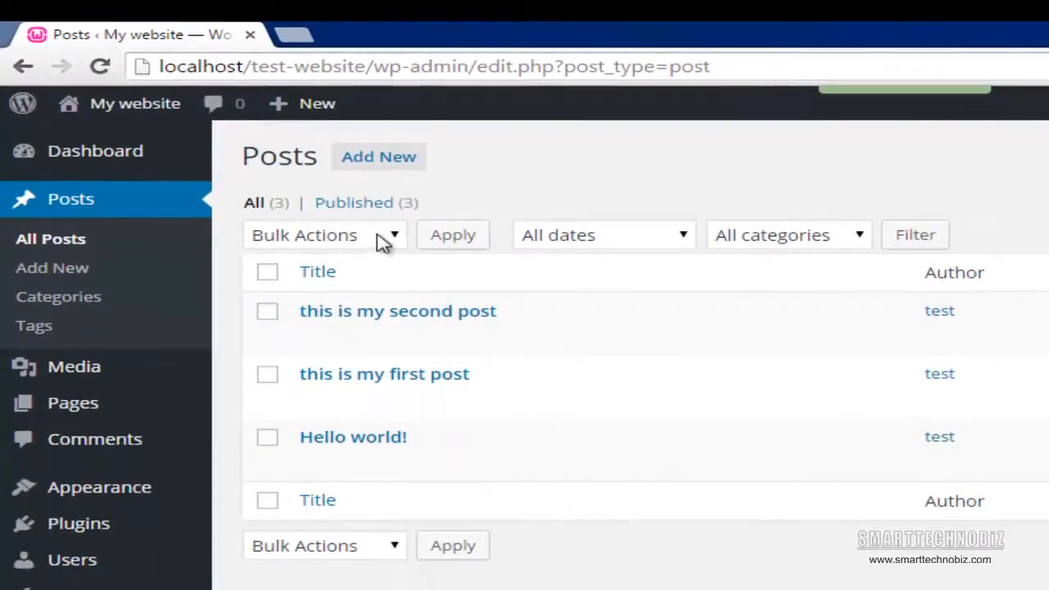
Open the bulk editor for the posts "this is my second post" and "this is my first post".
left_click(383, 243)
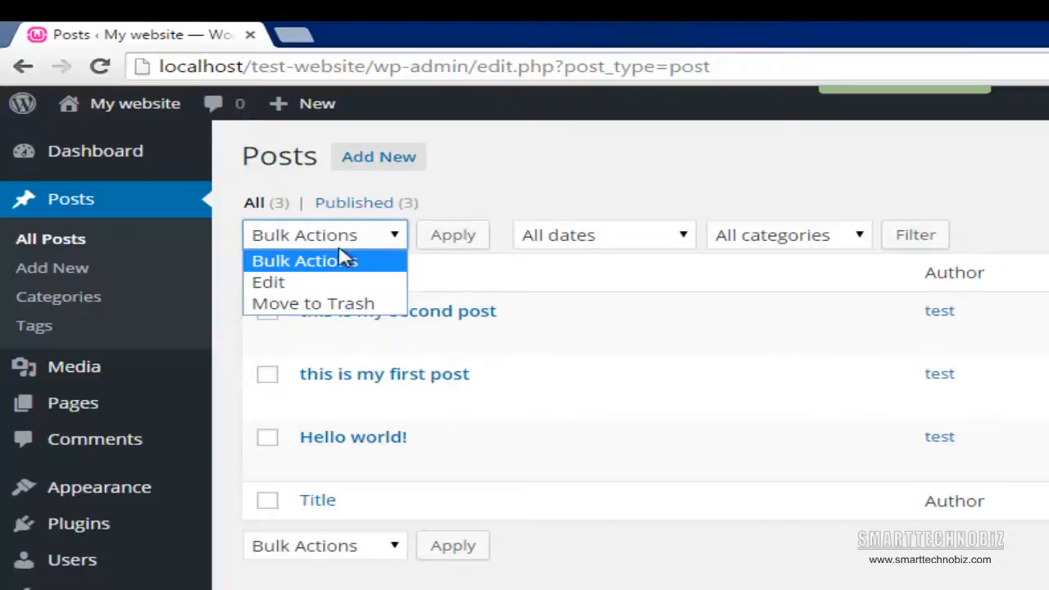
left_click(293, 283)
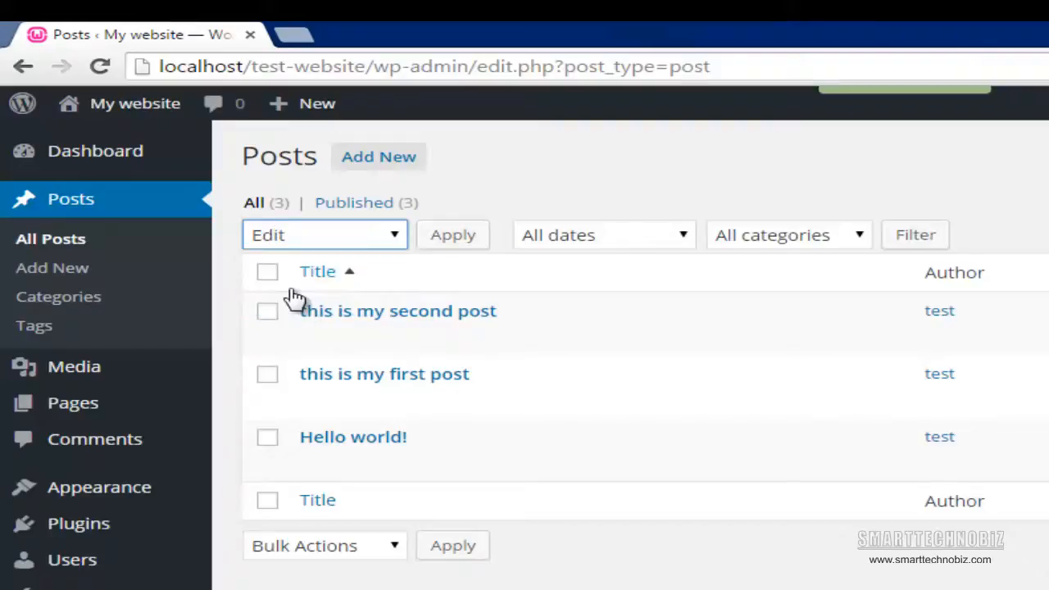
left_click(268, 318)
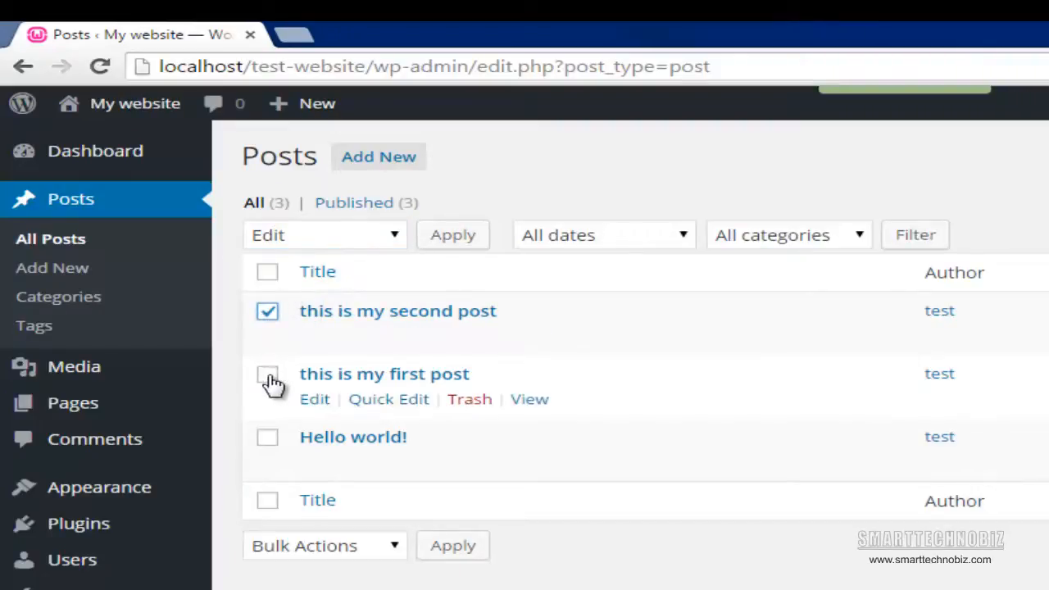
left_click(270, 379)
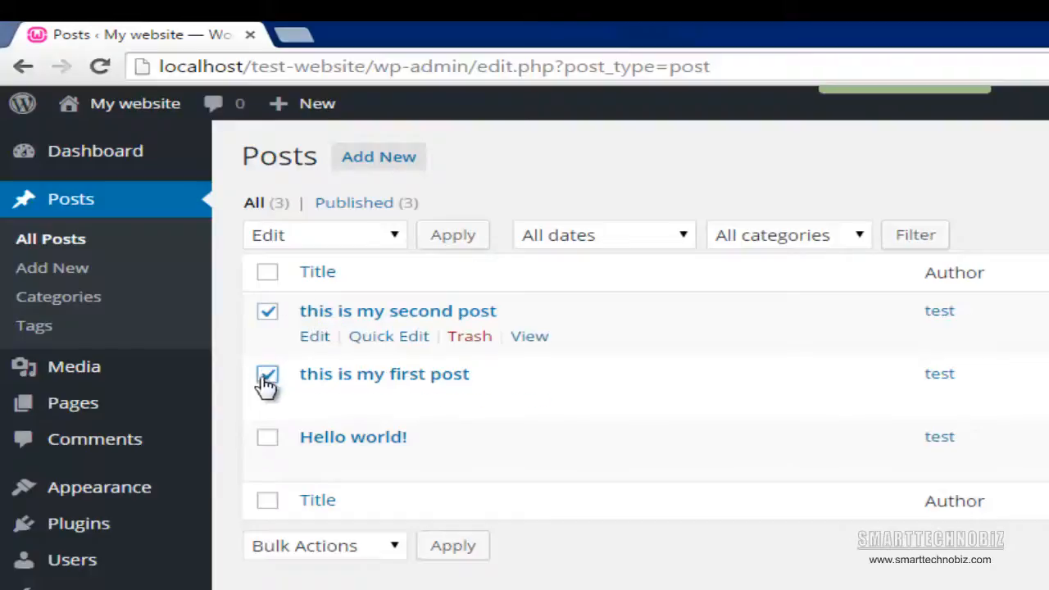
left_click(456, 241)
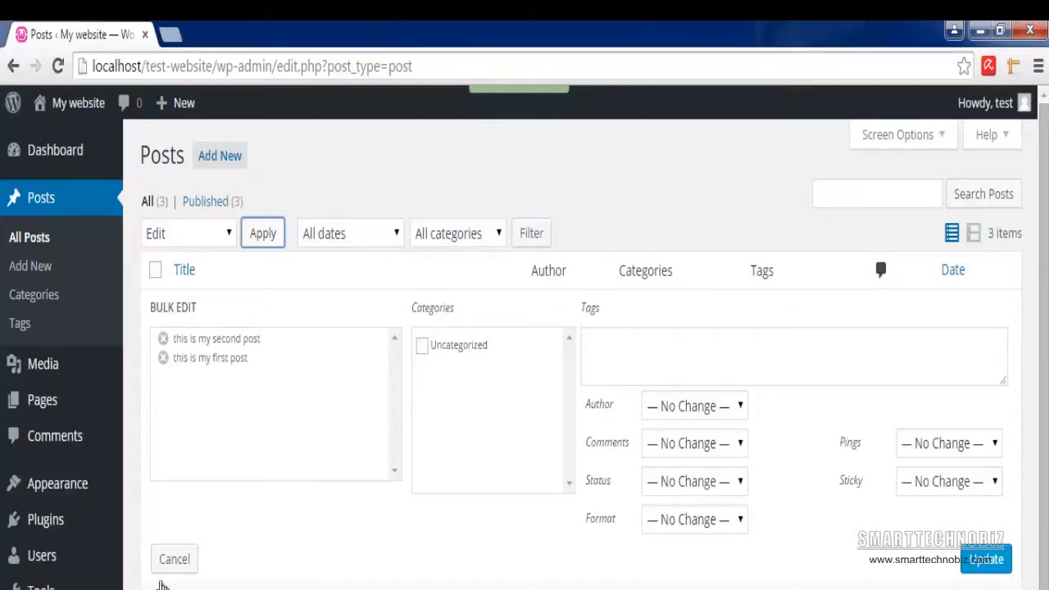
Cancel the bulk edit and move "this is my second post" to the Trash as a bulk action.
left_click(222, 235)
left_click(184, 302)
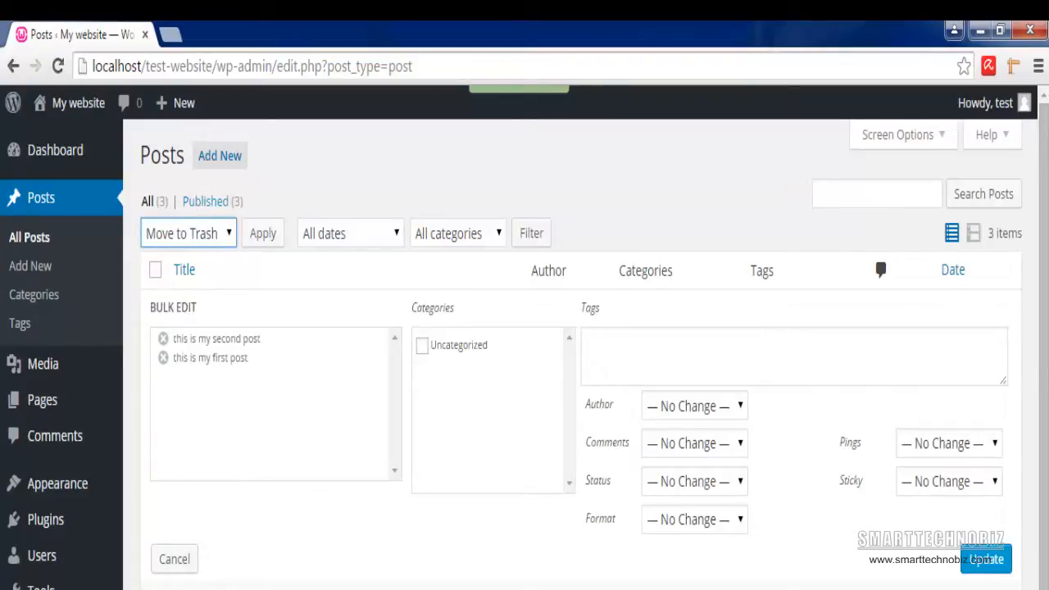
left_click(168, 587)
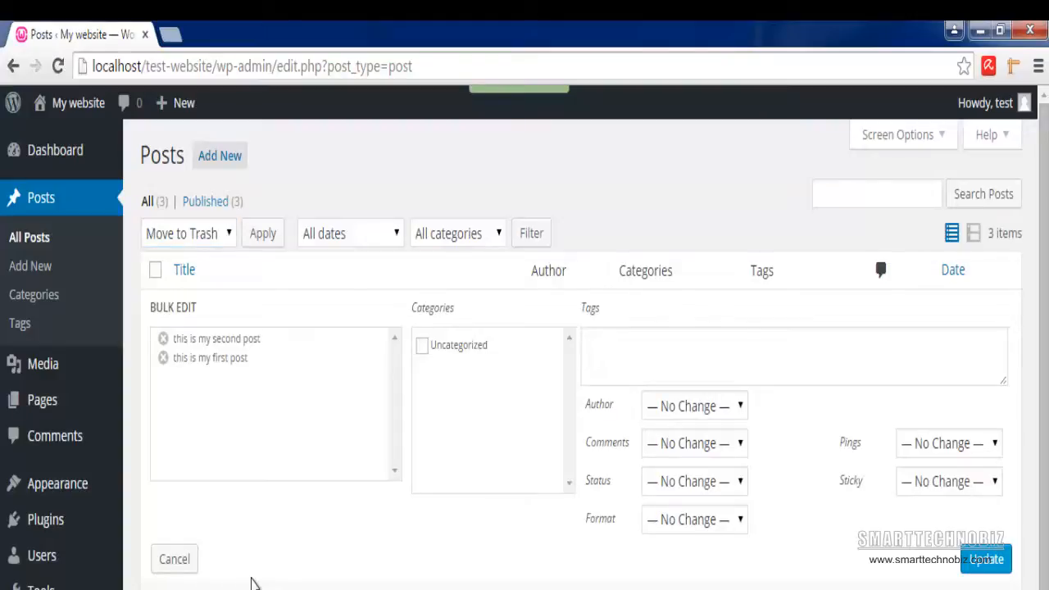
left_click(258, 237)
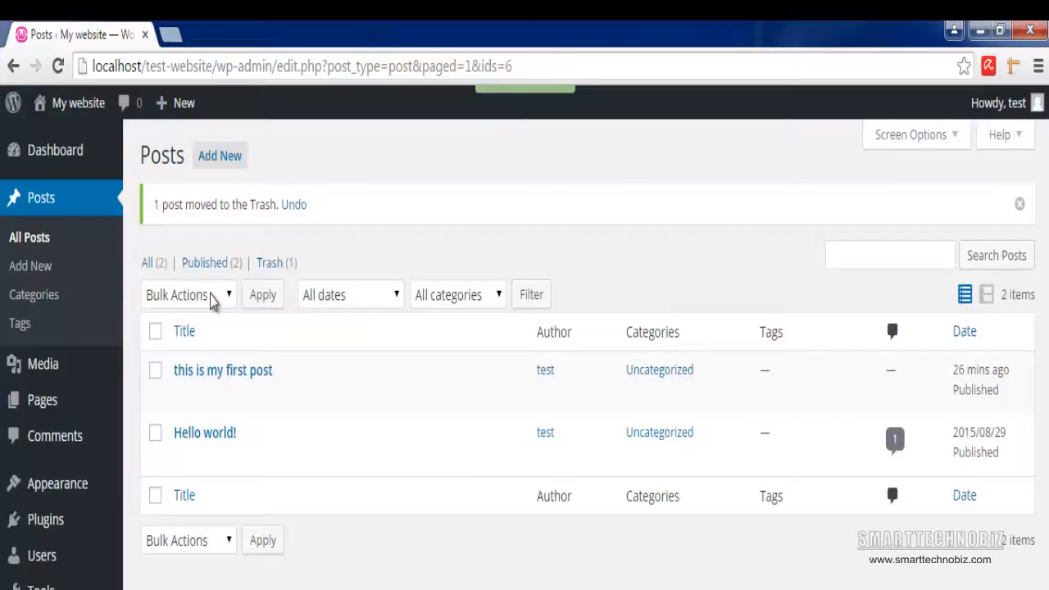
Restore "this is my second post" from the Trash and return to the list of all posts.
left_click(211, 301)
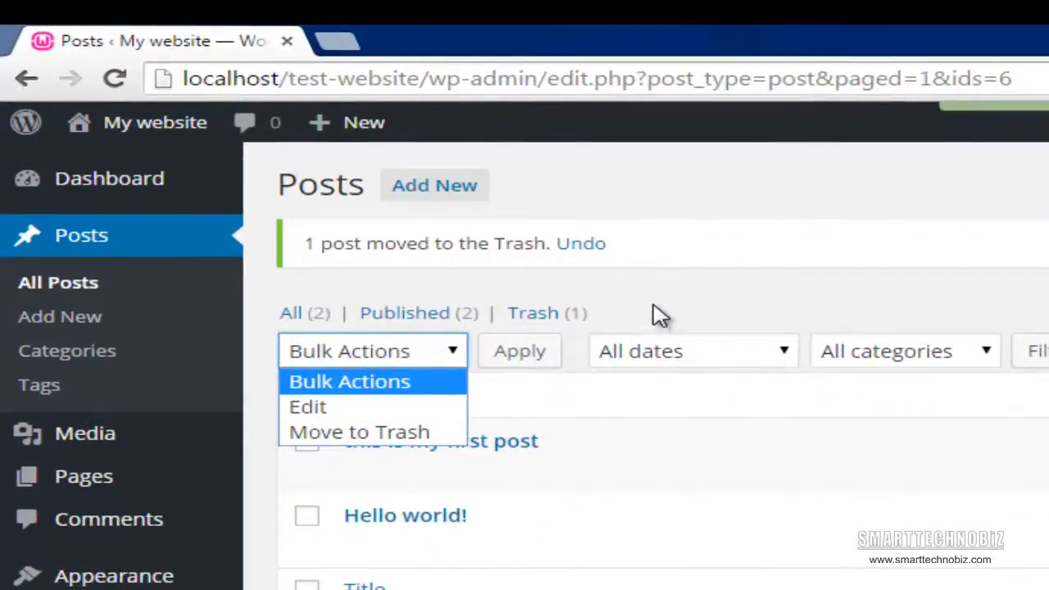
left_click(659, 311)
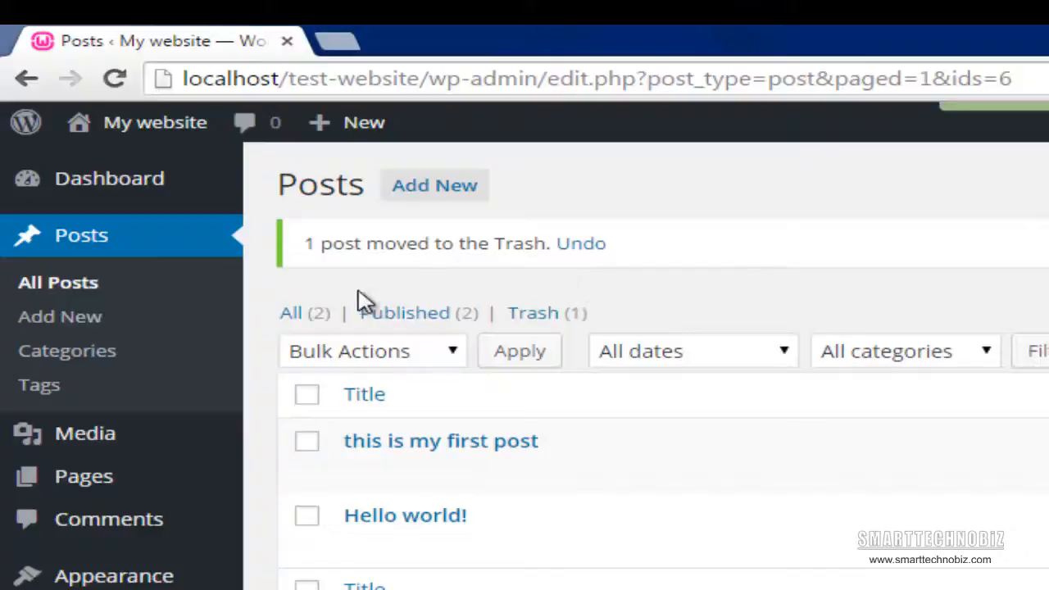
left_click(534, 322)
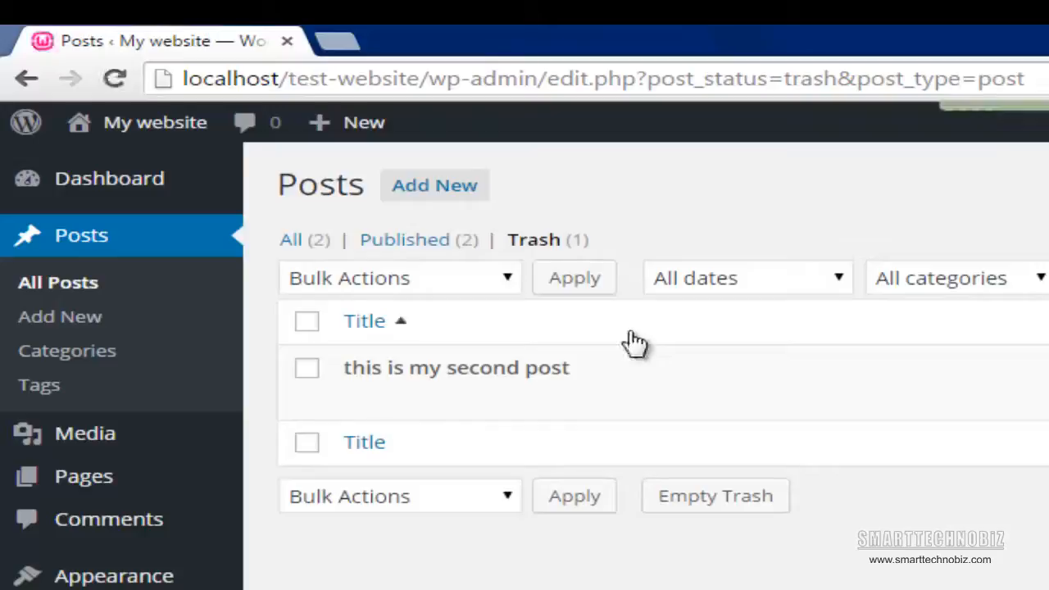
mouse_move(356, 417)
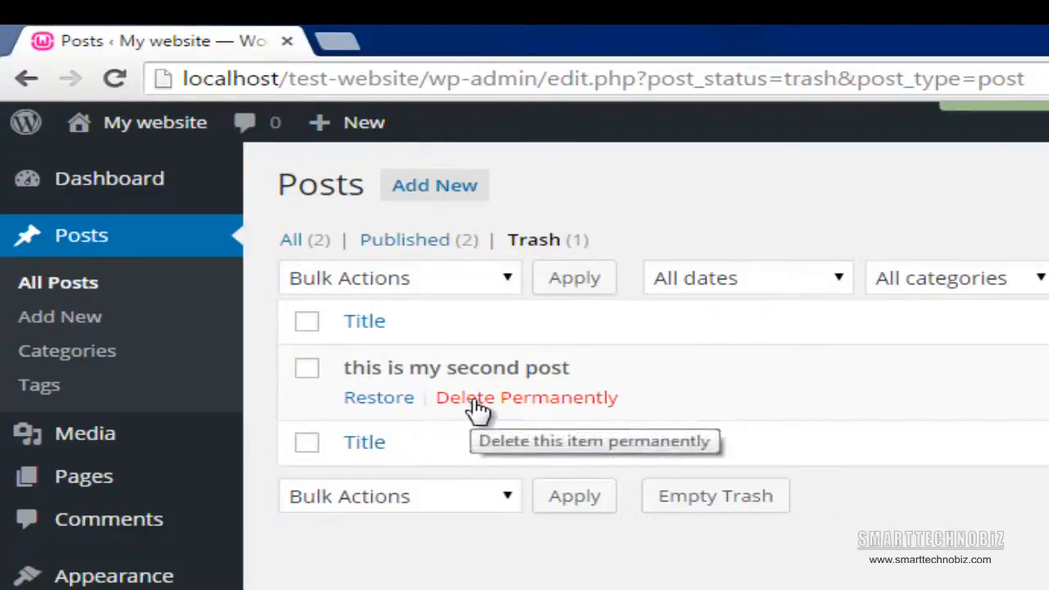
left_click(382, 400)
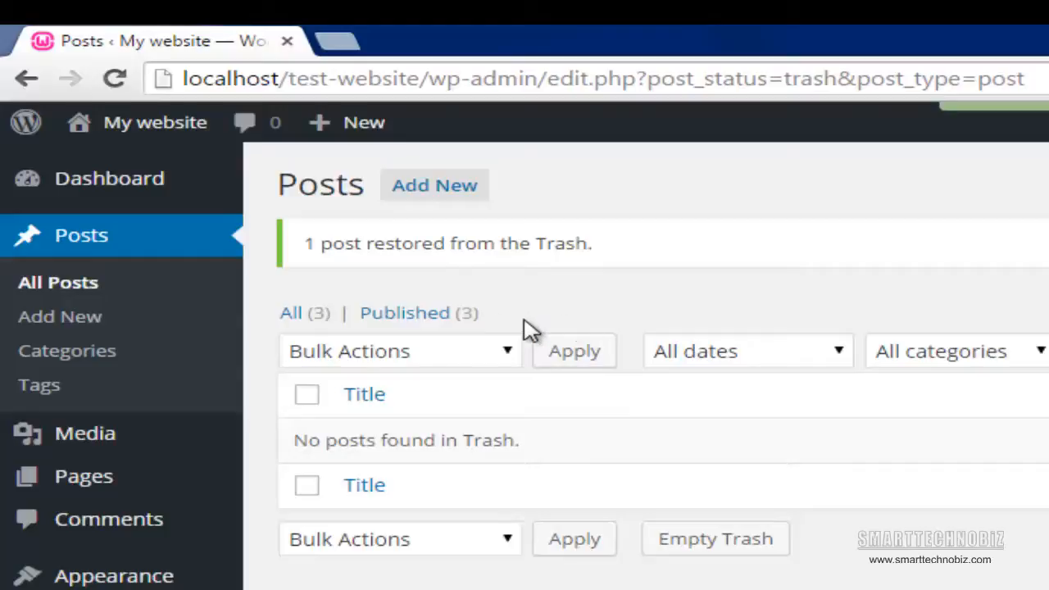
left_click(291, 315)
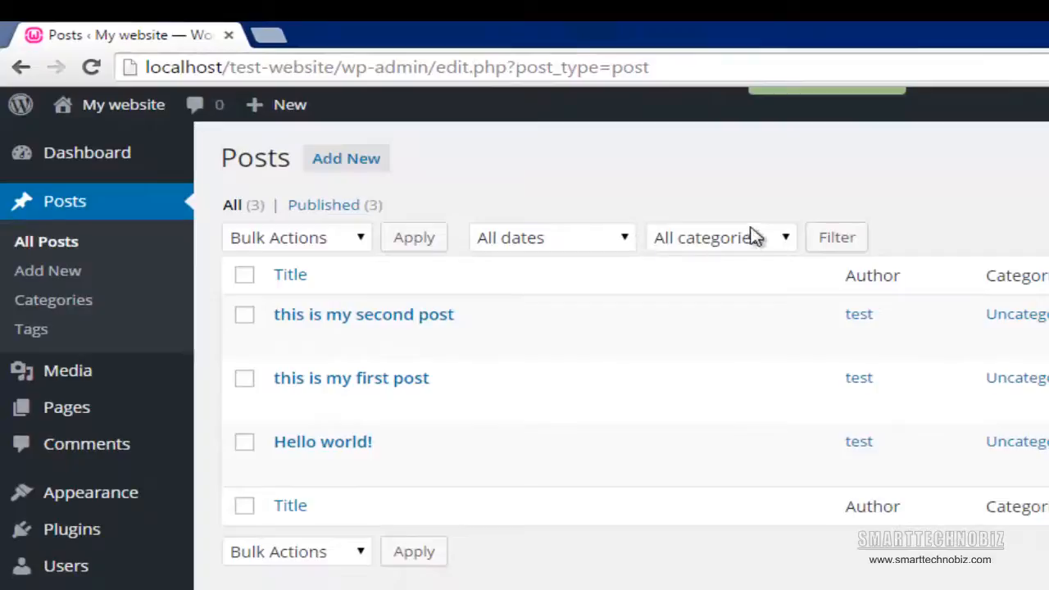
Filter the posts list to show only posts from September 2015.
left_click(617, 246)
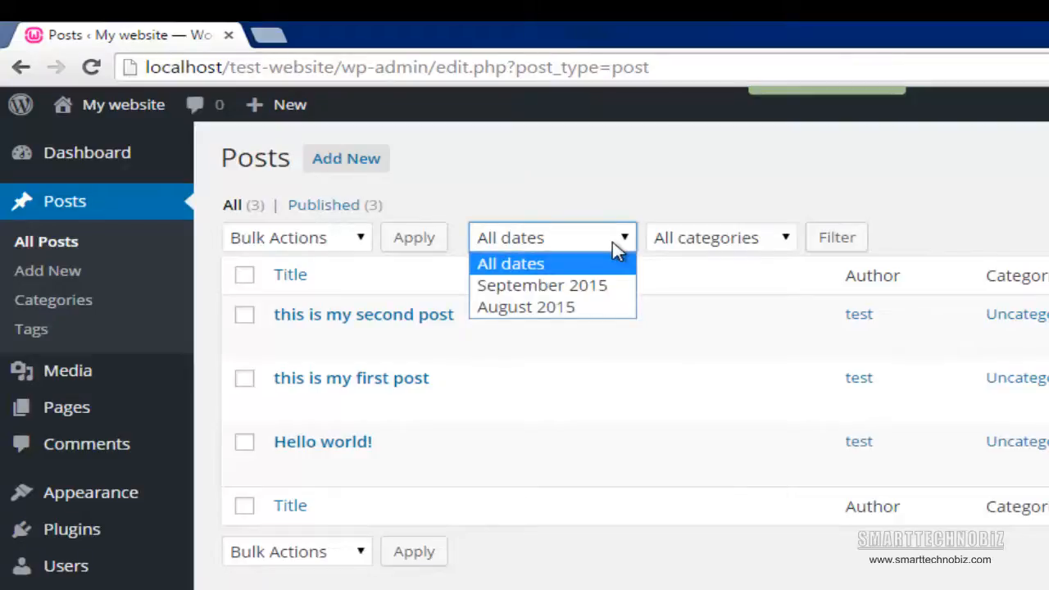
left_click(584, 292)
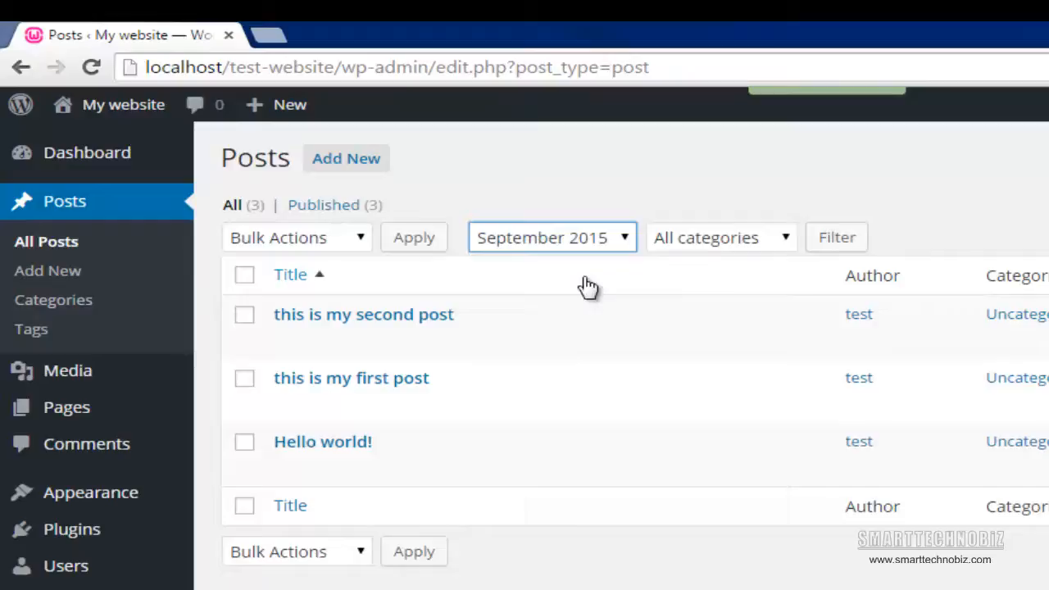
left_click(831, 238)
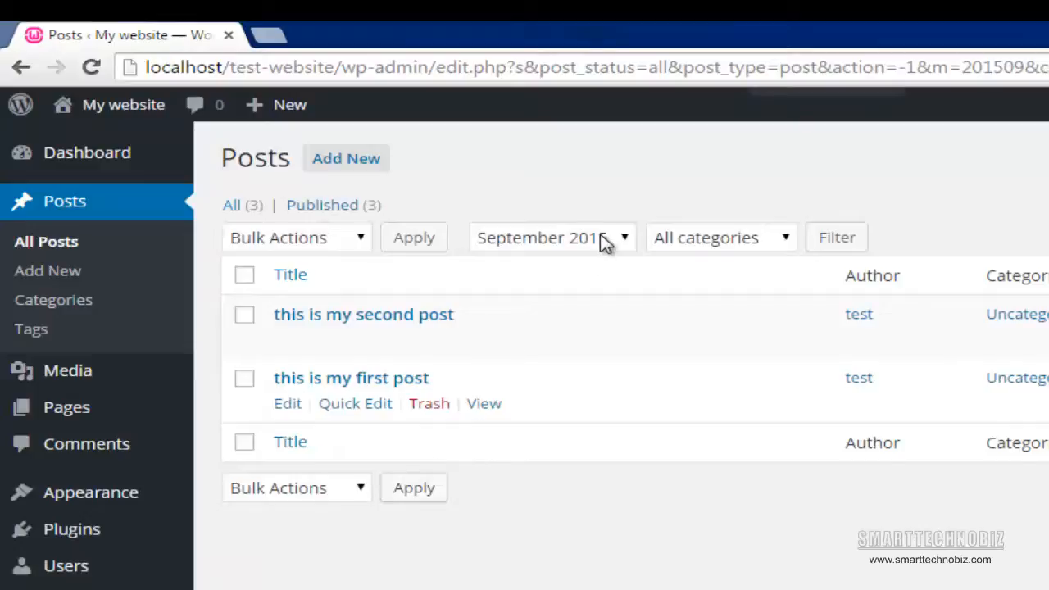
Reset the date filter to All dates and filter the posts by the Uncategorized category.
left_click(613, 240)
left_click(510, 263)
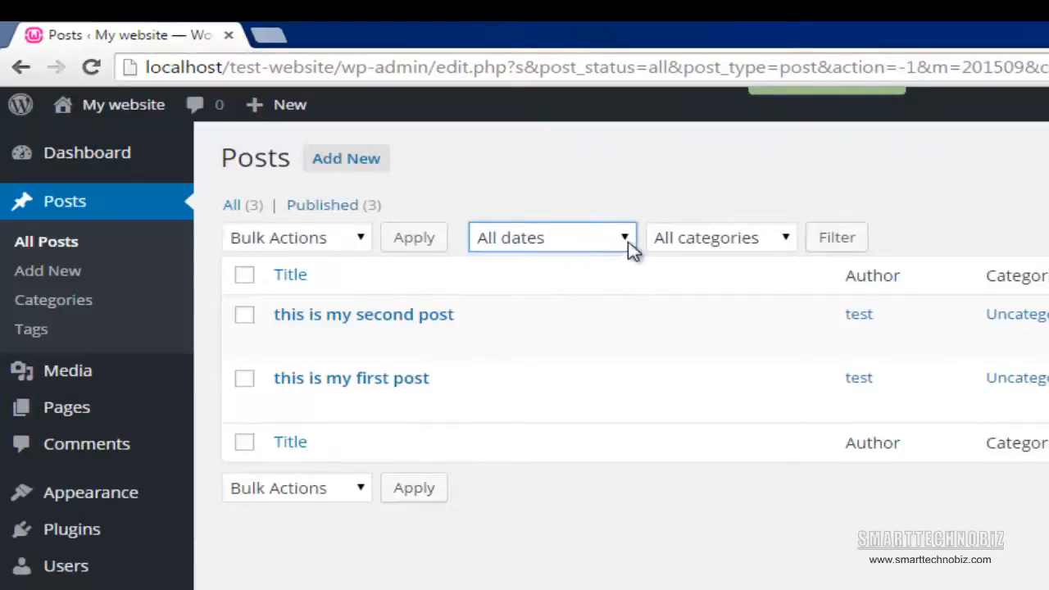
left_click(703, 241)
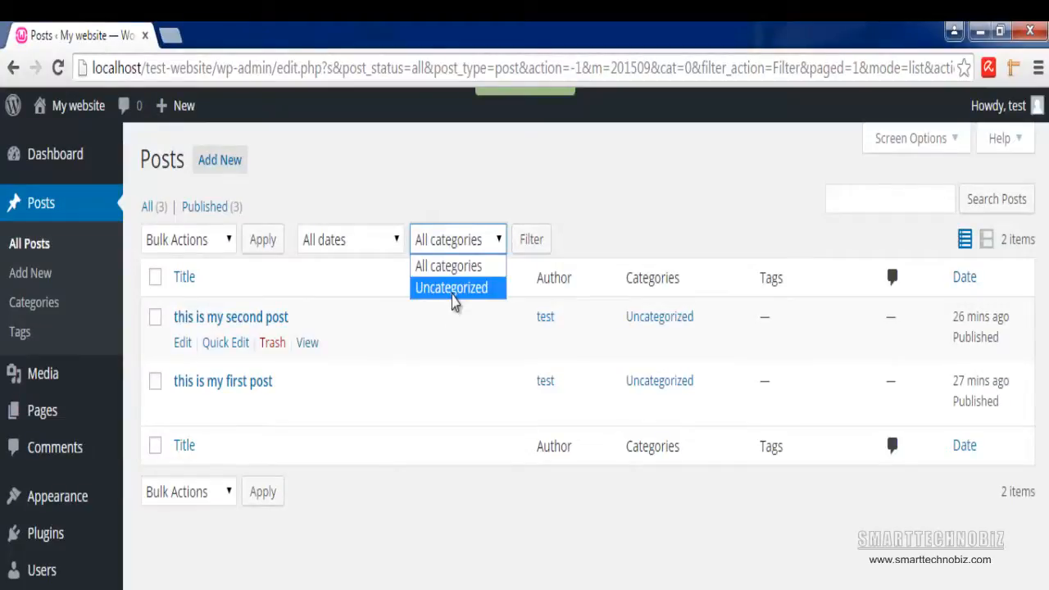
left_click(452, 289)
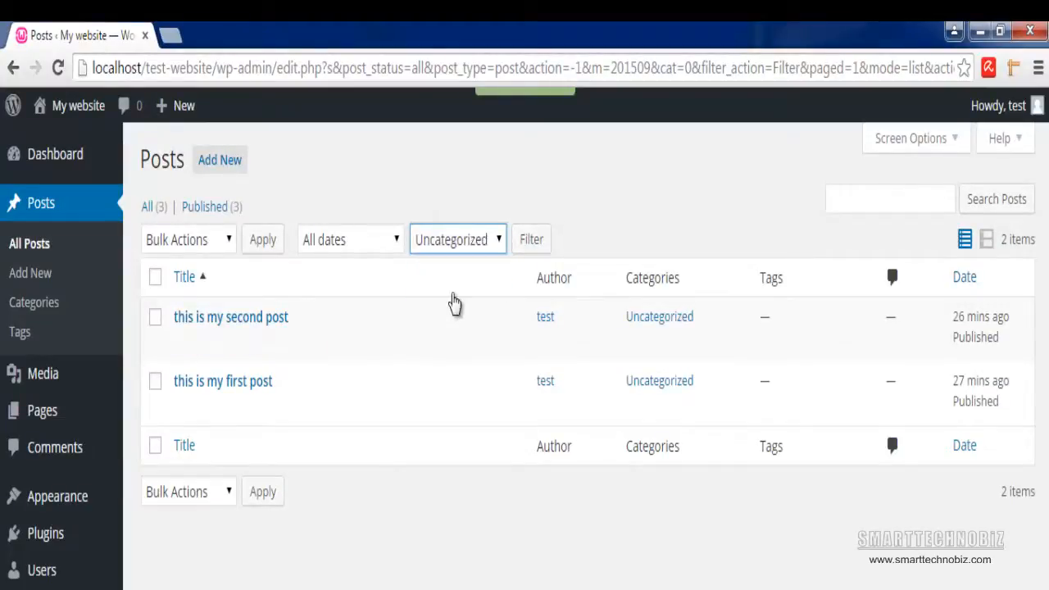
left_click(539, 241)
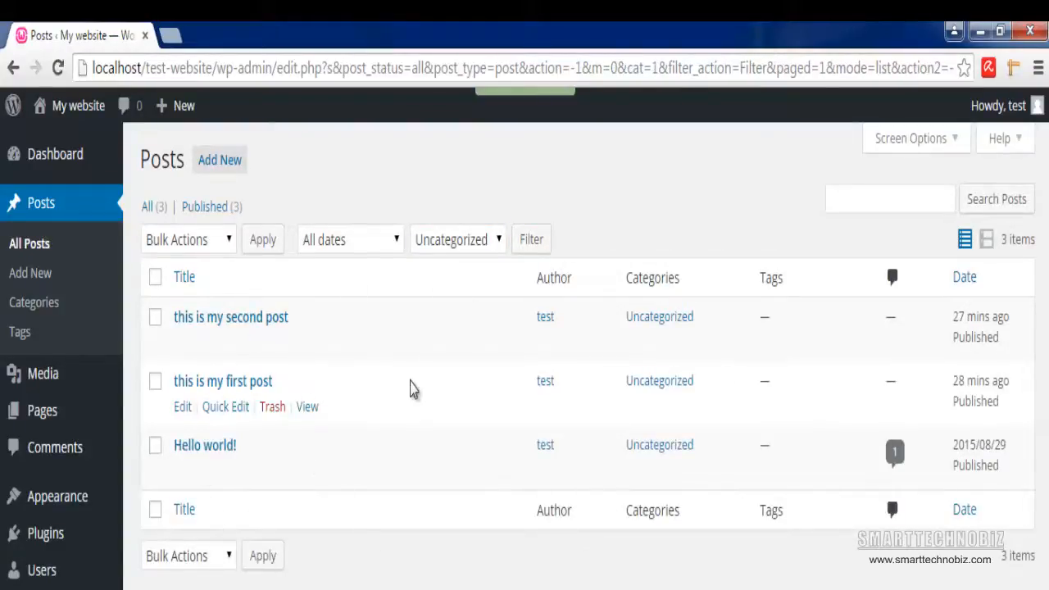
left_click(464, 245)
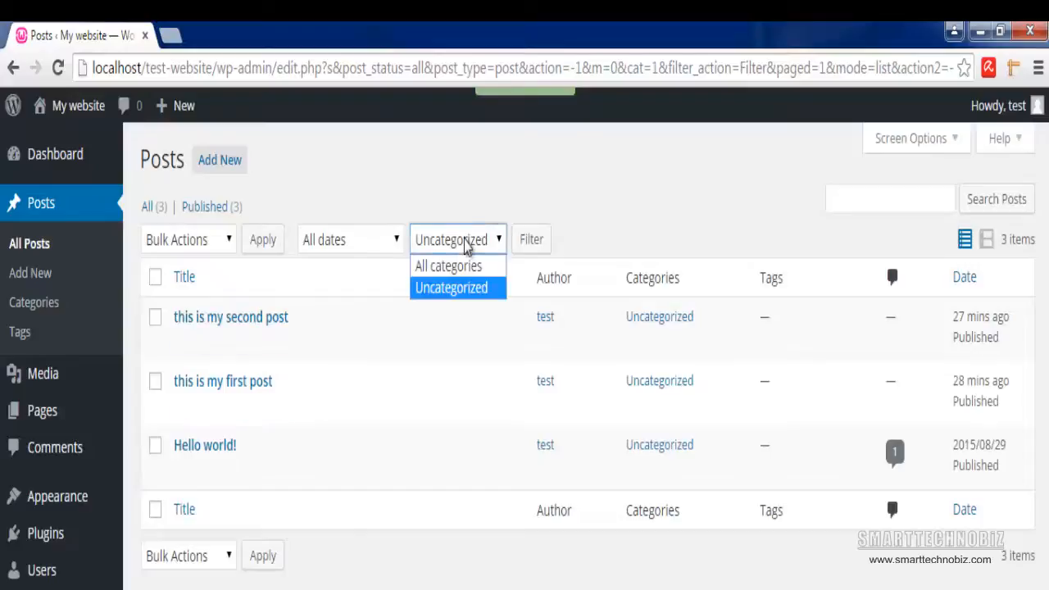
left_click(449, 289)
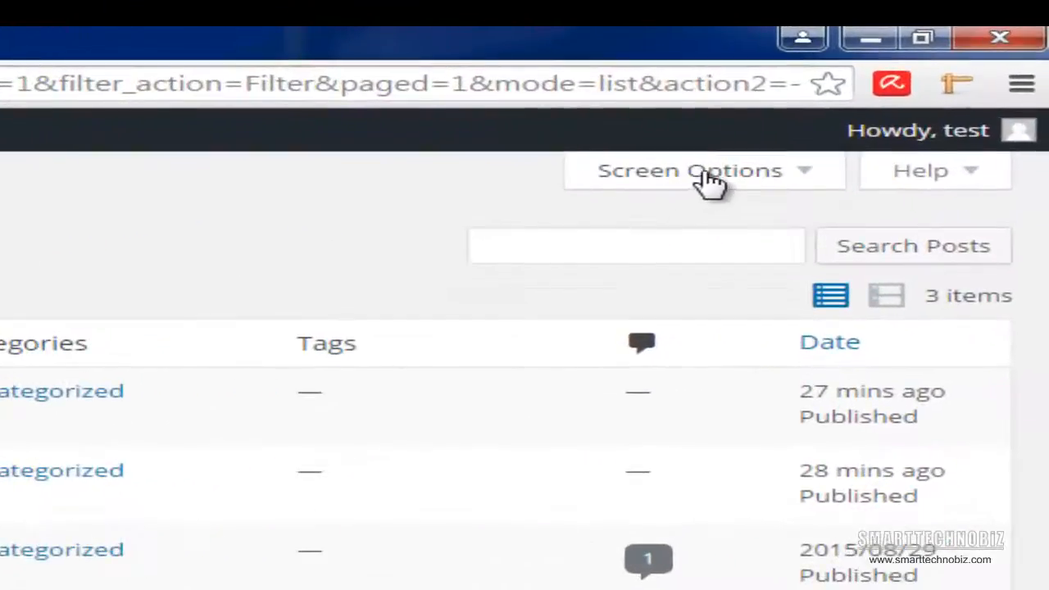
Open the screen options, hide the Comments column of the posts list and show it again.
left_click(750, 175)
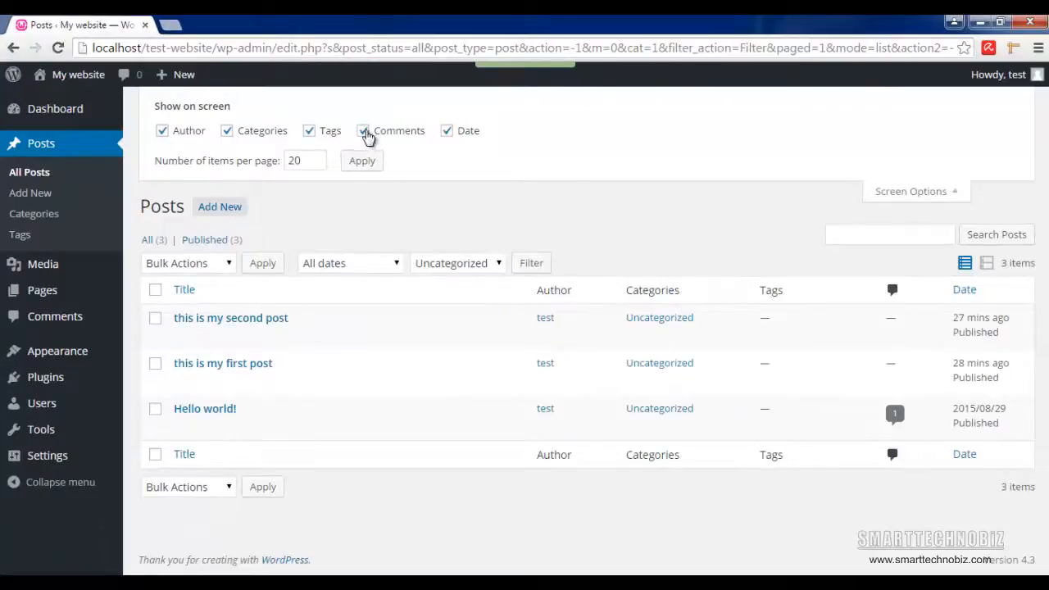
left_click(364, 132)
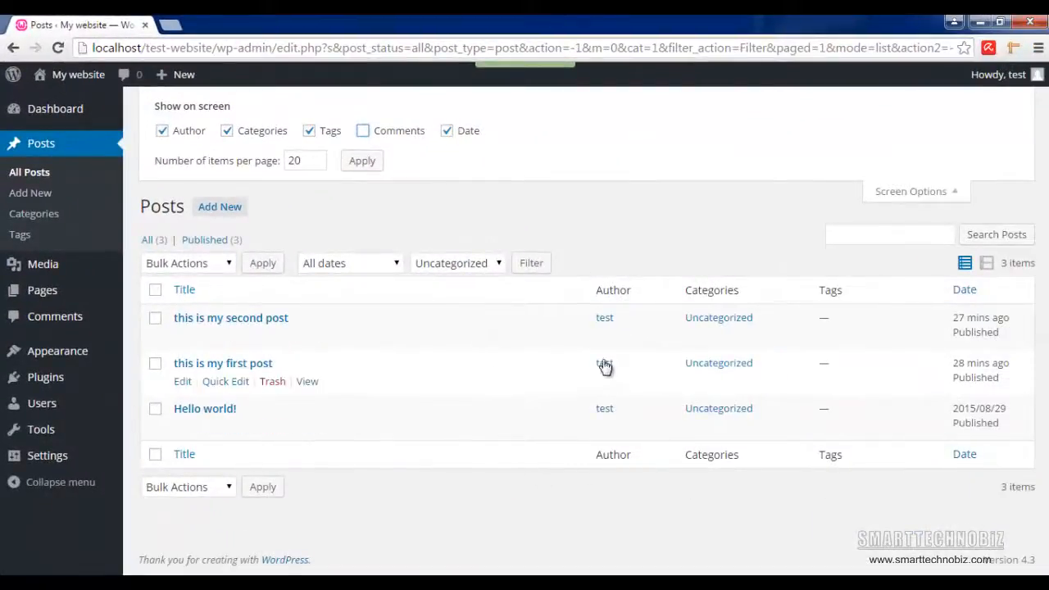
left_click(364, 132)
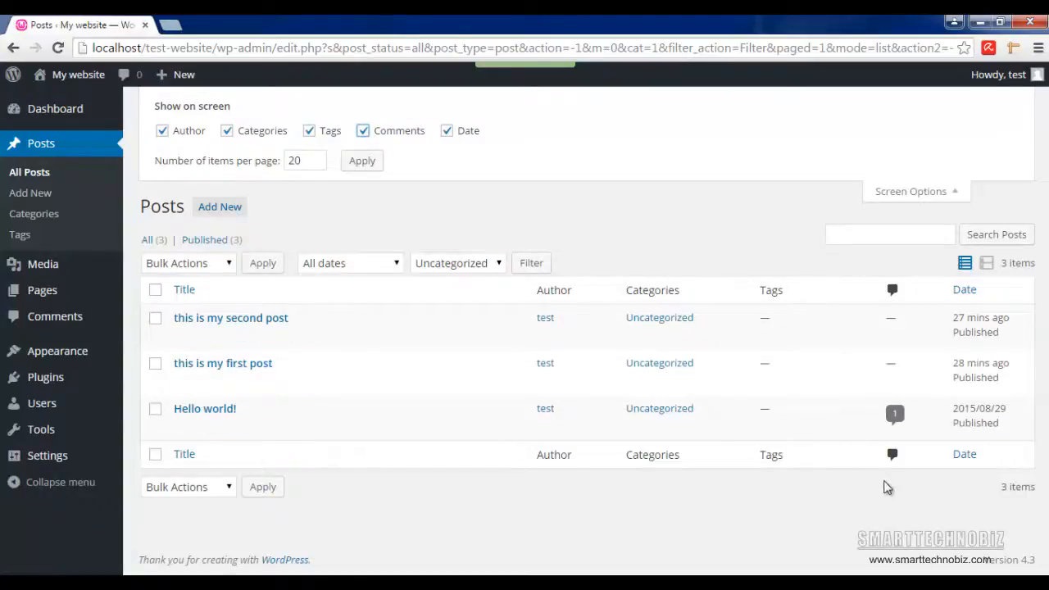
Set the number of items per page in the posts list to 2 and apply it.
double_click(297, 161)
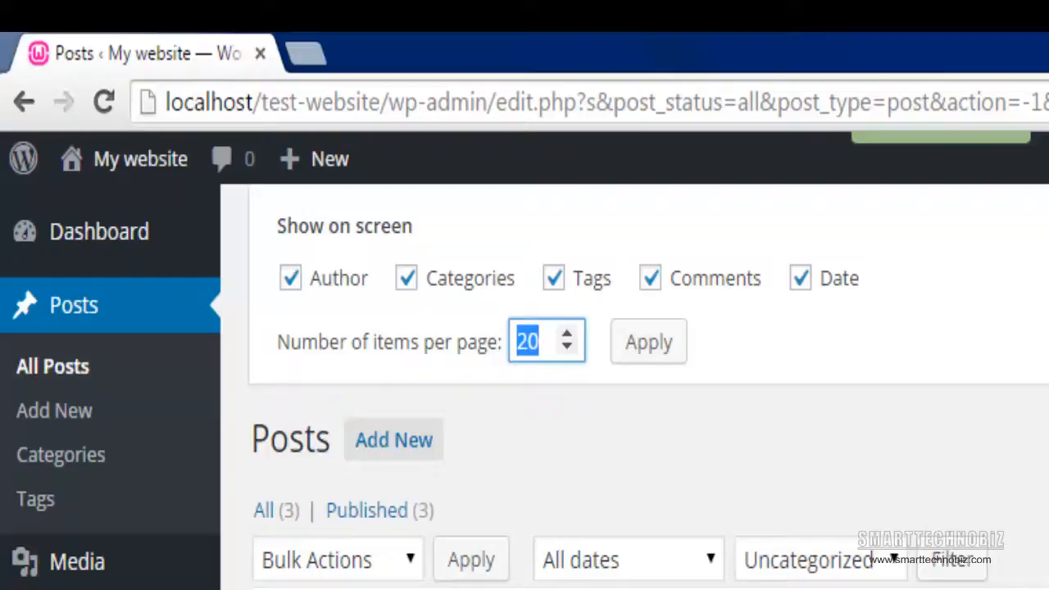
type("2")
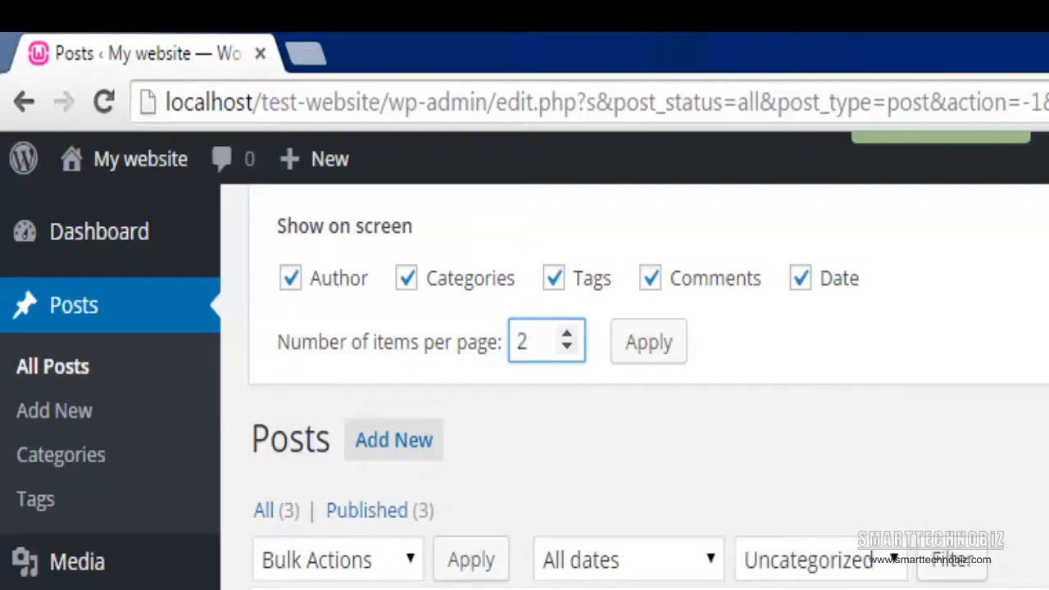
left_click(649, 342)
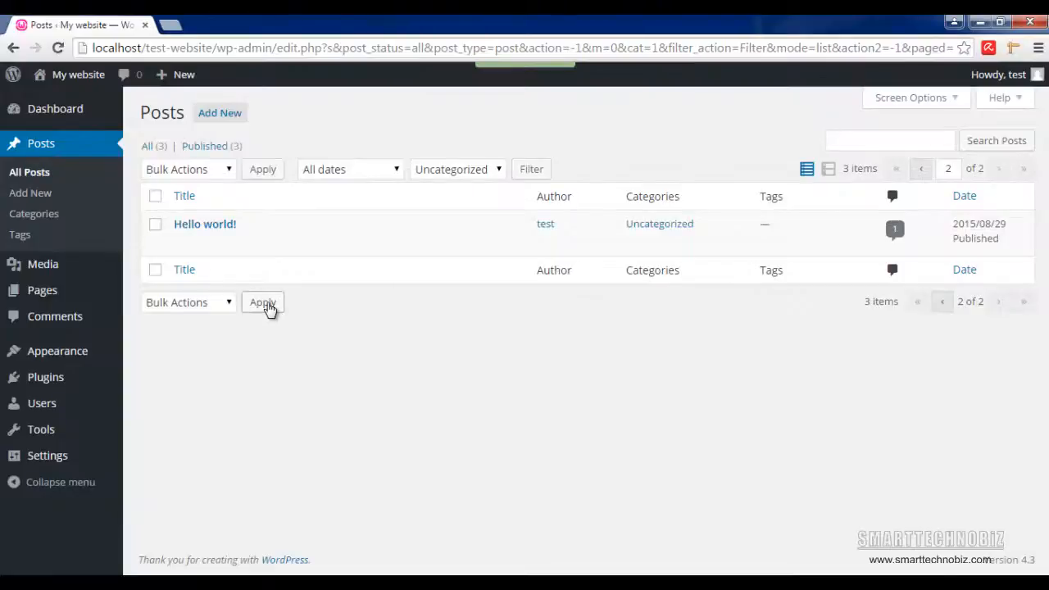
Set the posts list back to 20 items per page and apply it, and open and close the screen options once more.
left_click(939, 99)
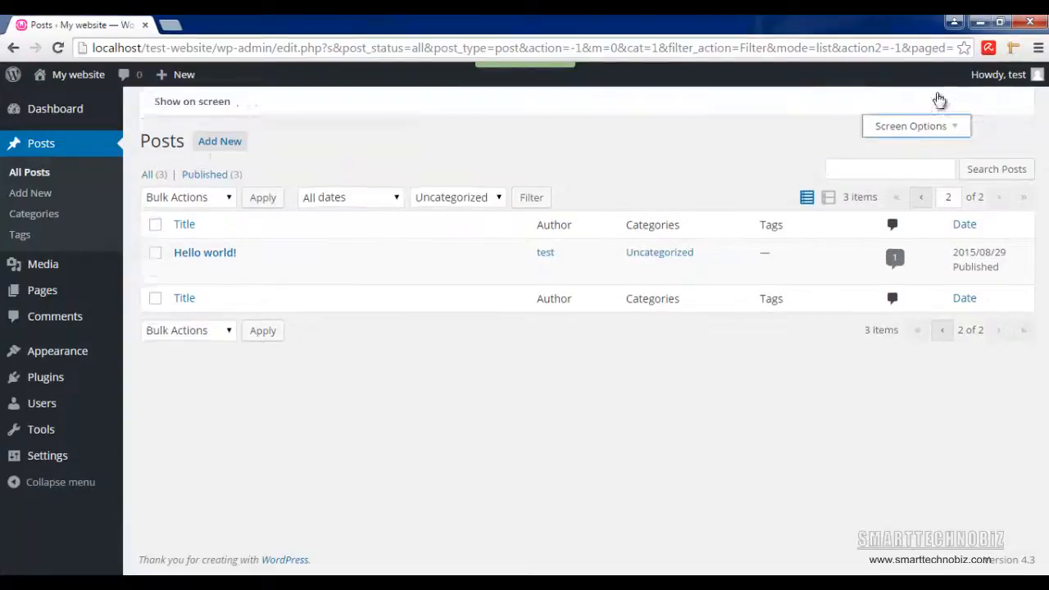
left_click(305, 161)
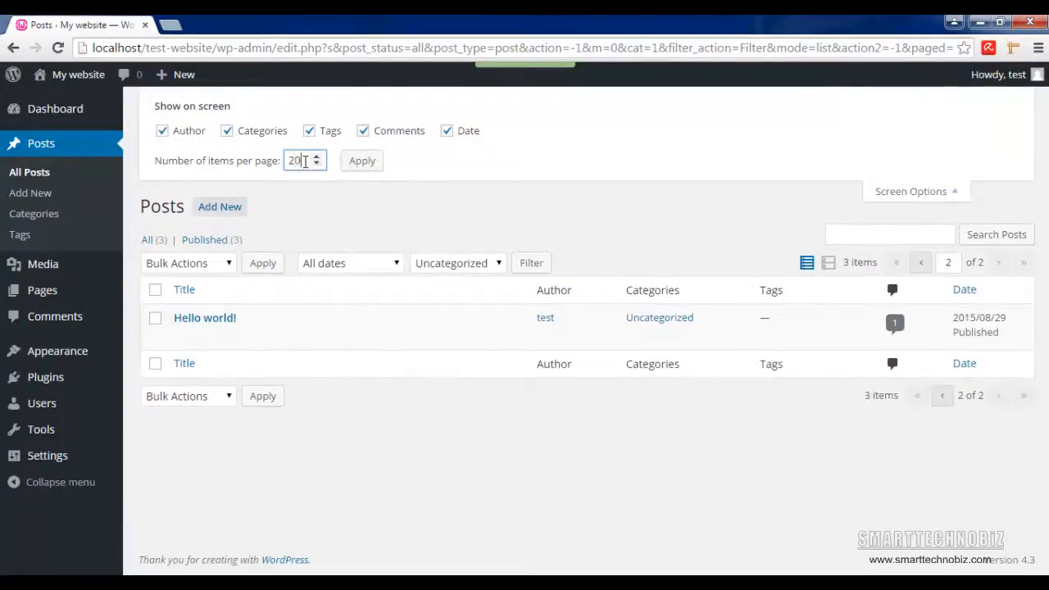
left_click(365, 164)
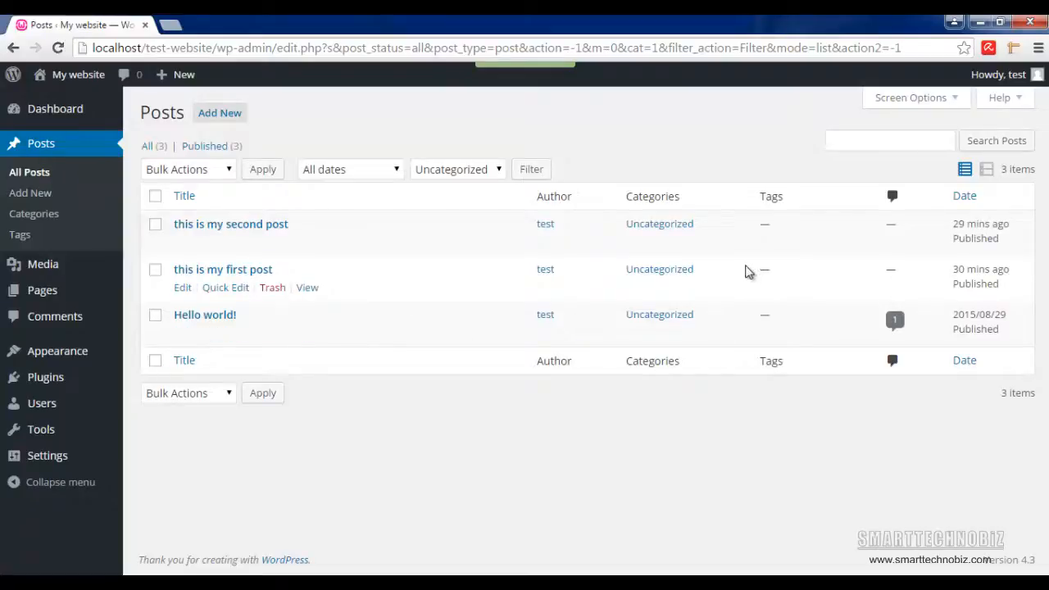
left_click(904, 99)
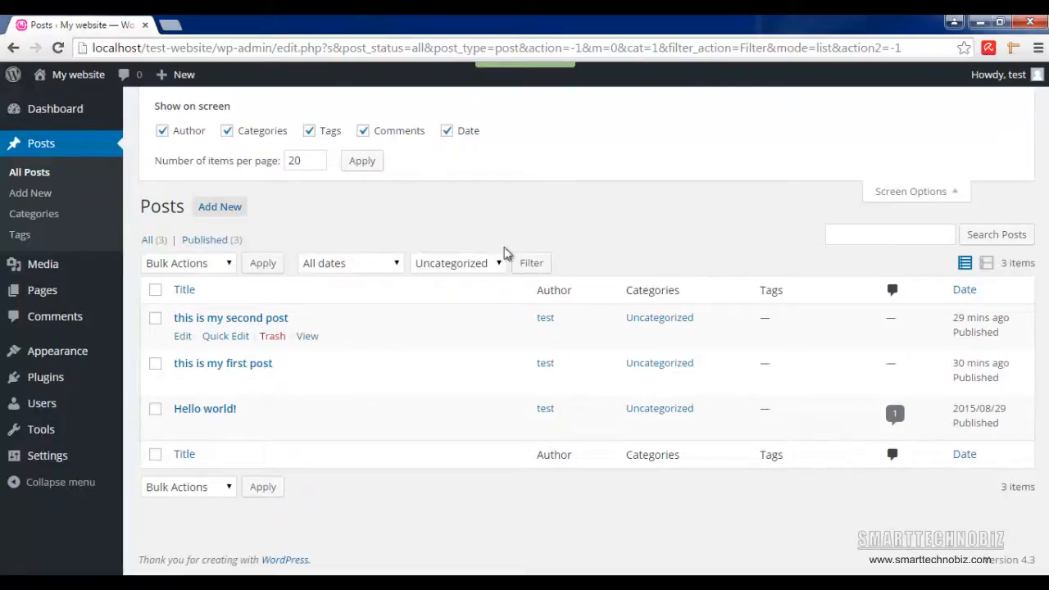
left_click(889, 191)
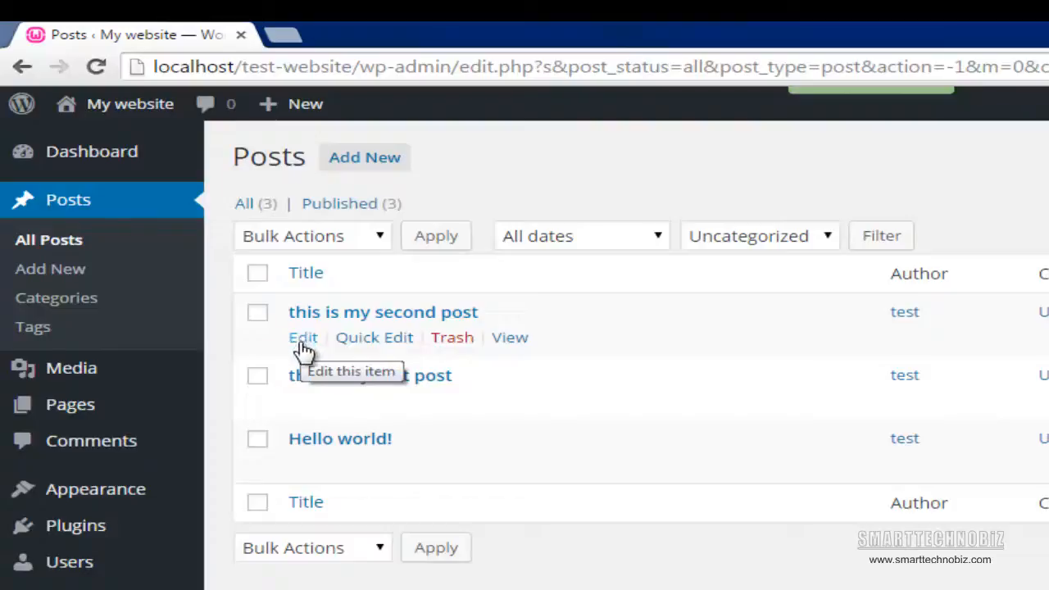
Open the Quick Edit form of "this is my second post" and view "this is my first post" on the website.
left_click(382, 338)
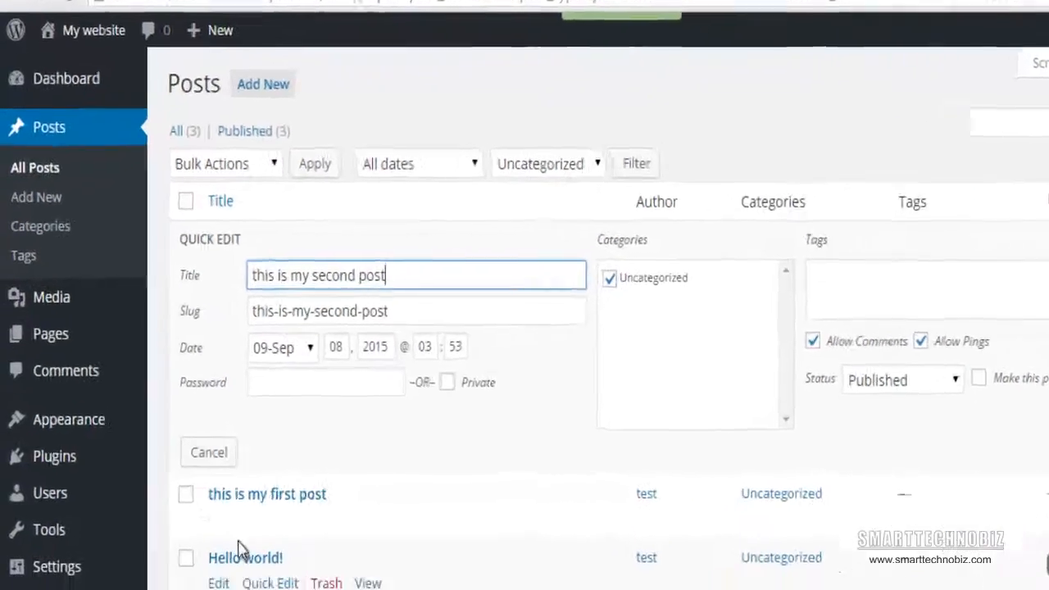
mouse_move(202, 552)
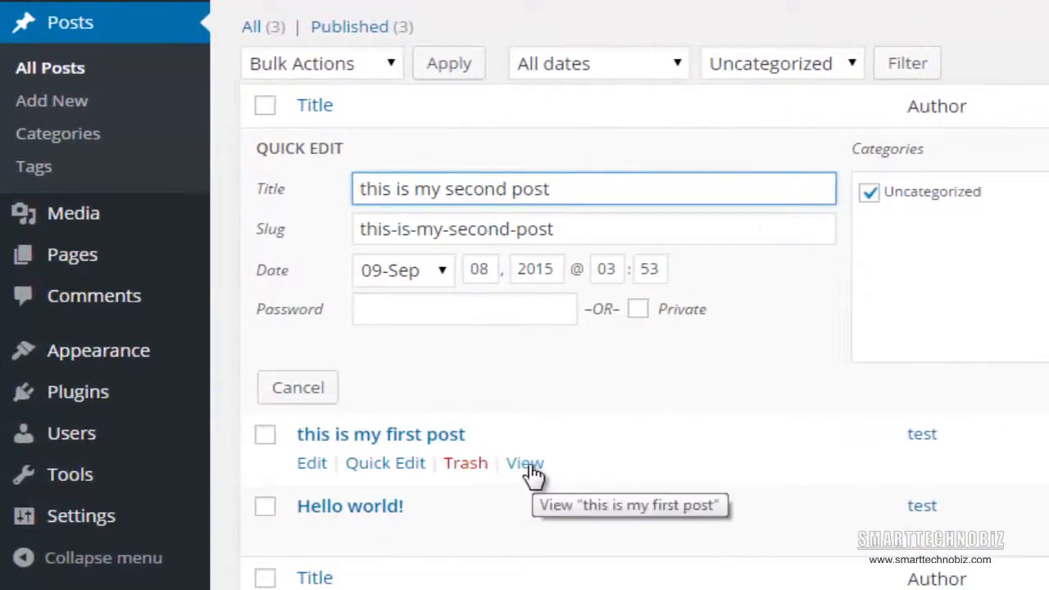
left_click(526, 464)
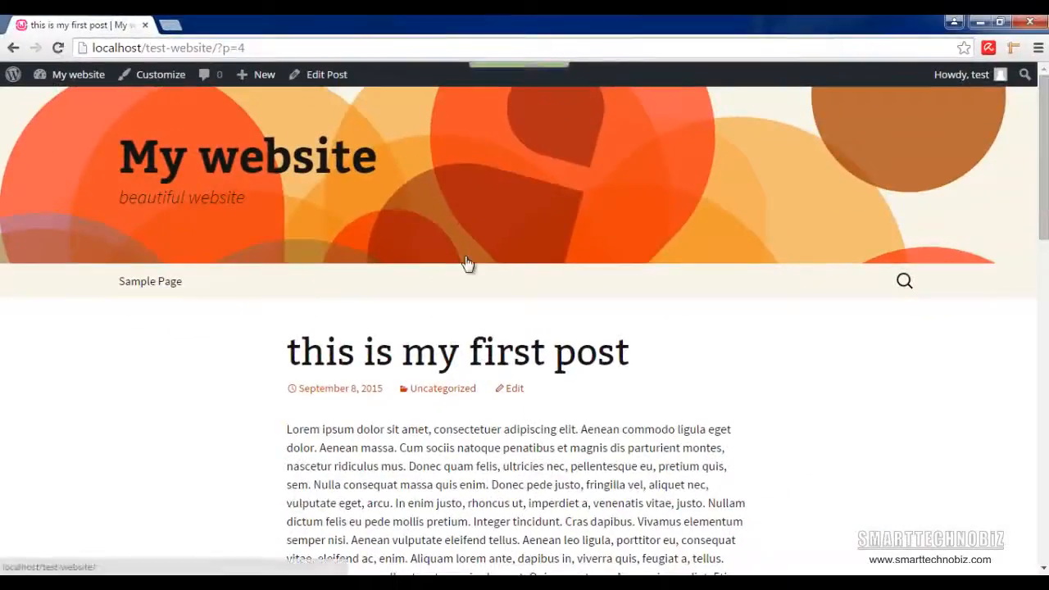
Examine the published page of "this is my first post", from its title down to the comment form and footer.
scroll(468, 265, "down", 1)
scroll(463, 283, "up", 1)
scroll(459, 301, "down", 4)
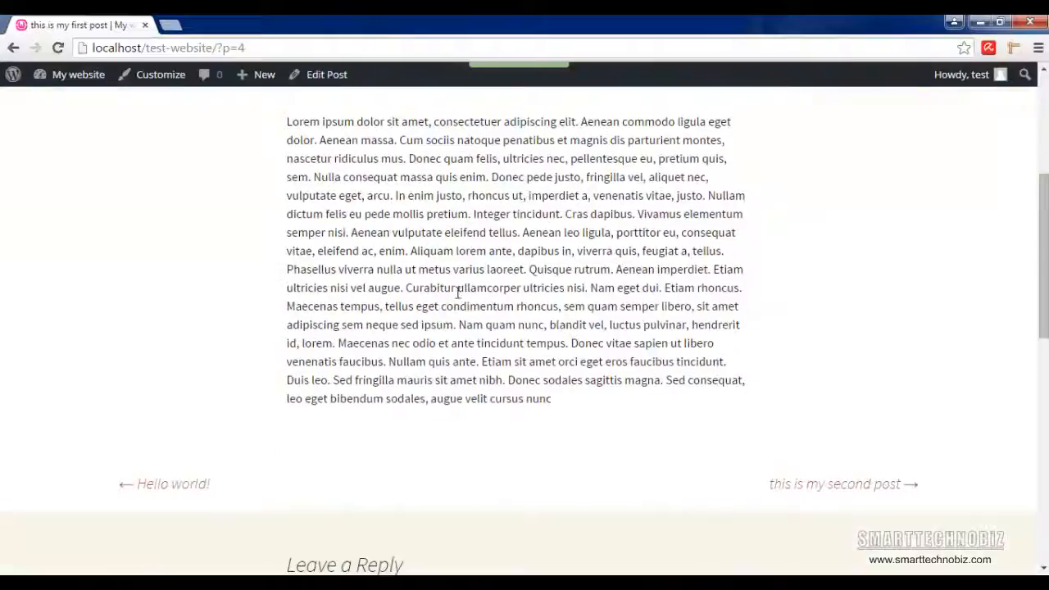
scroll(518, 282, "down", 9)
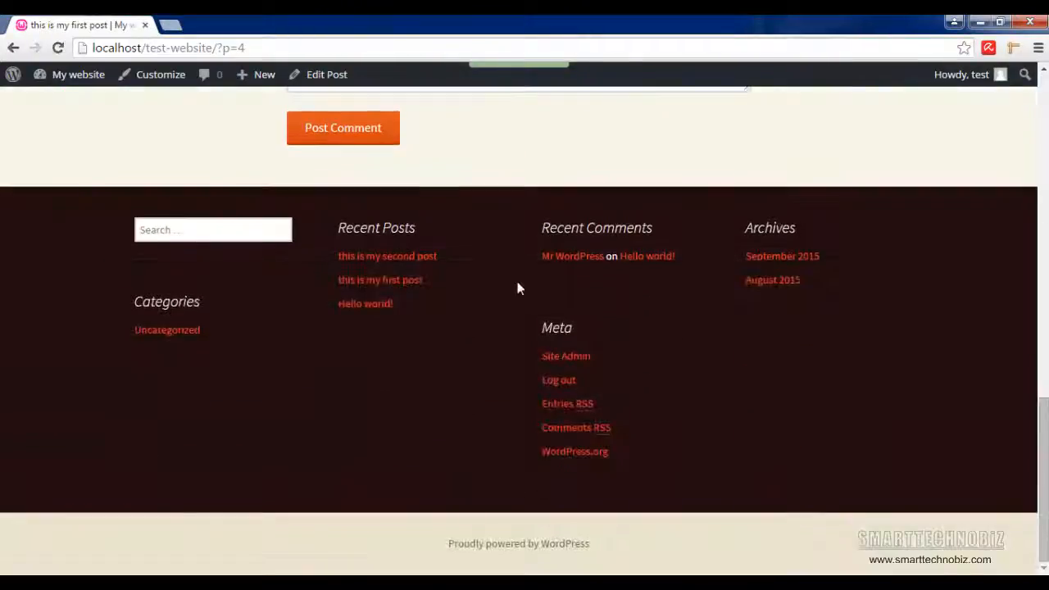
scroll(518, 282, "up", 3)
scroll(518, 282, "up", 7)
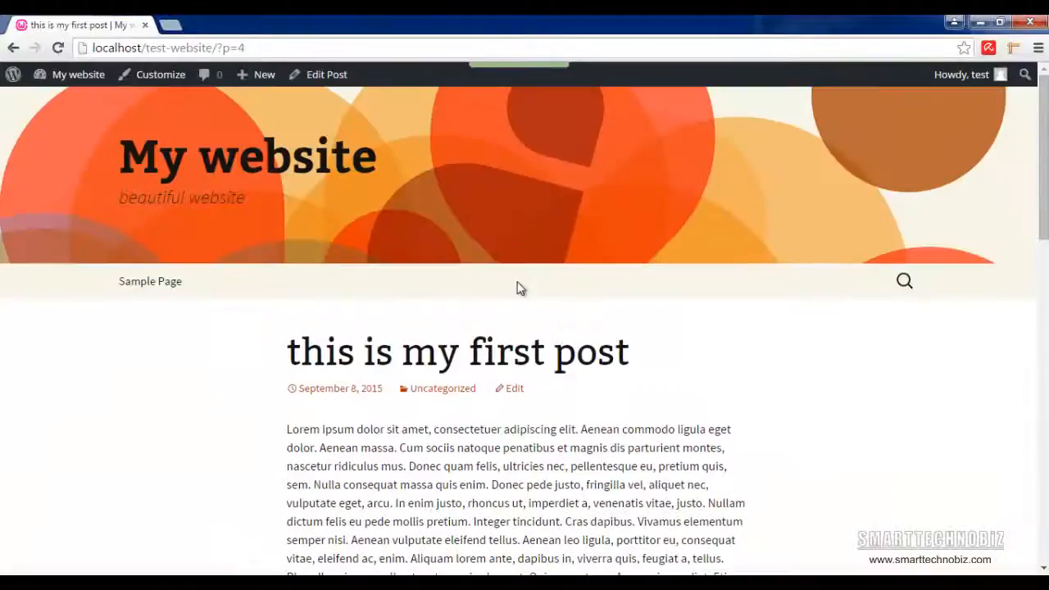
scroll(518, 281, "up", 3)
scroll(518, 282, "down", 4)
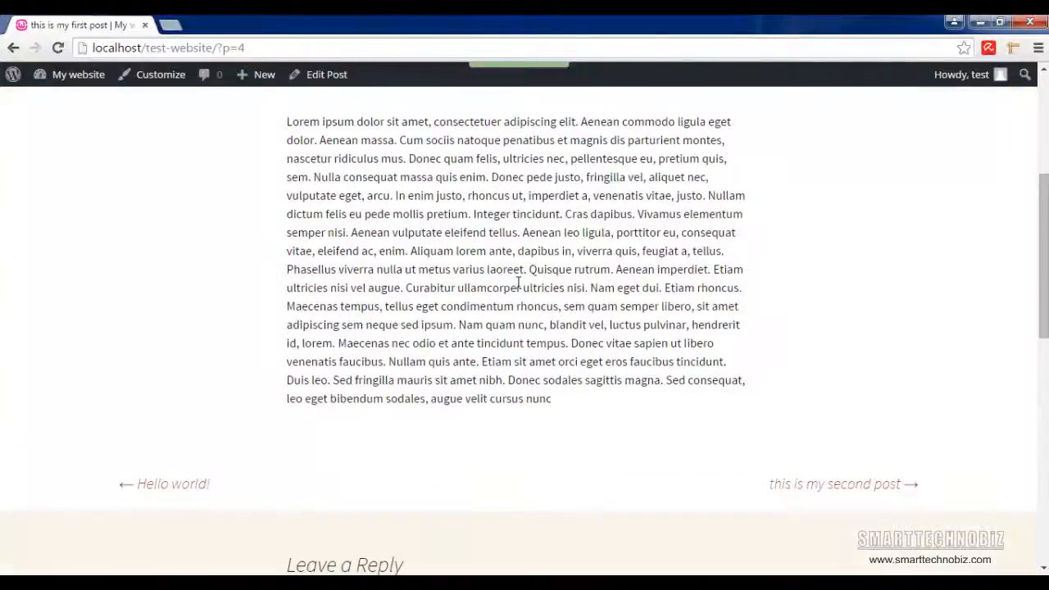
scroll(518, 284, "up", 4)
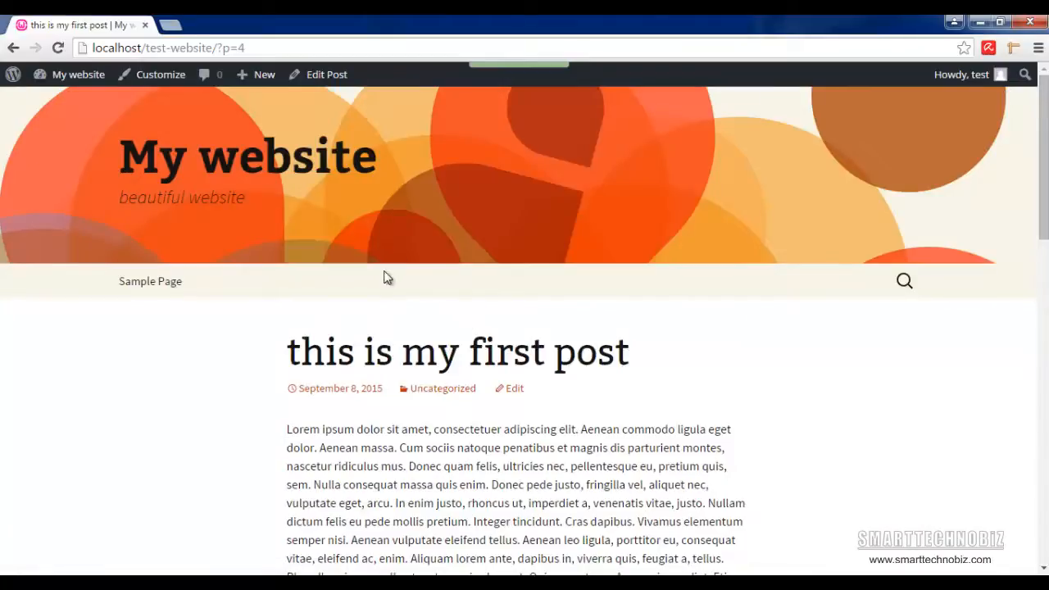
Return to the list of all posts and open the website's front page in a new browser tab.
left_click(80, 75)
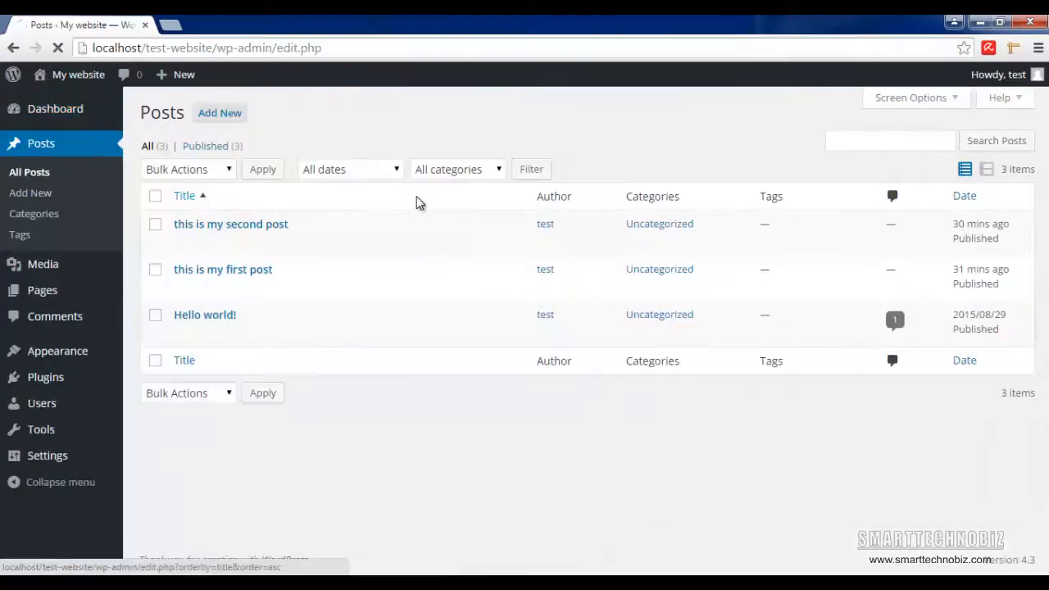
mouse_move(409, 310)
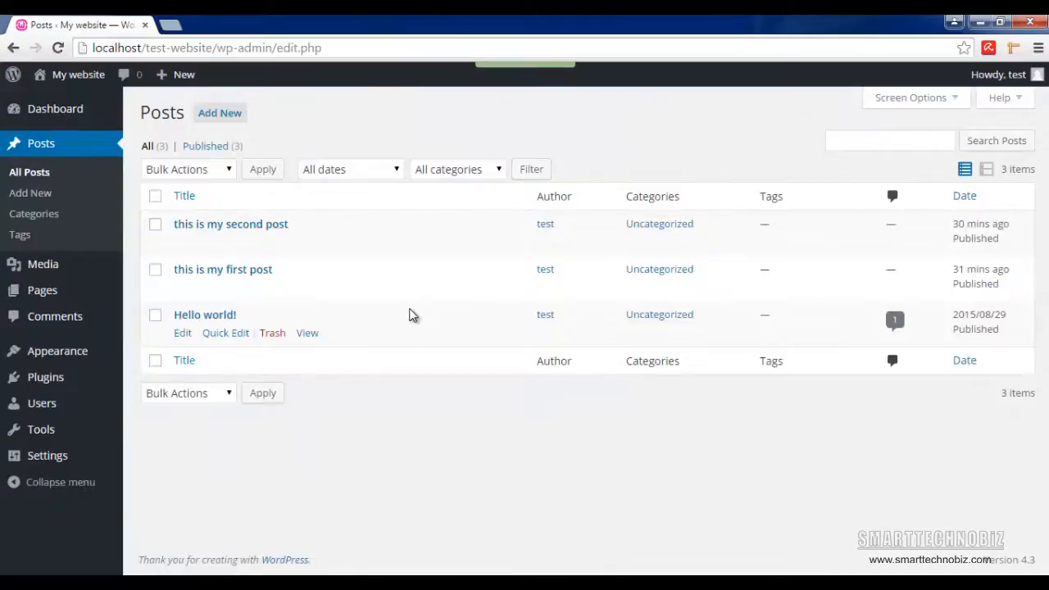
mouse_move(80, 77)
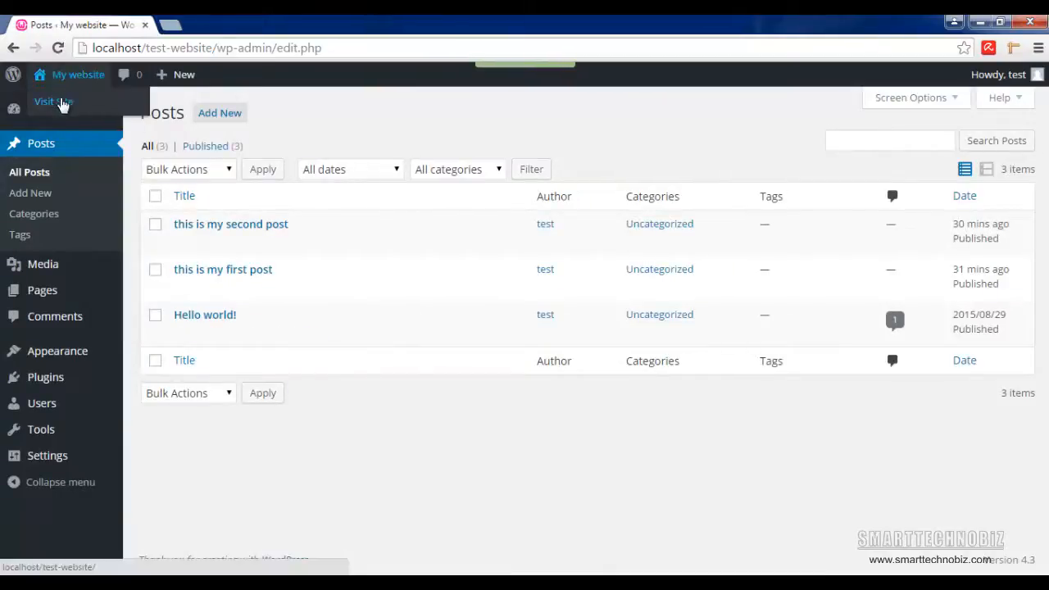
right_click(61, 107)
left_click(90, 113)
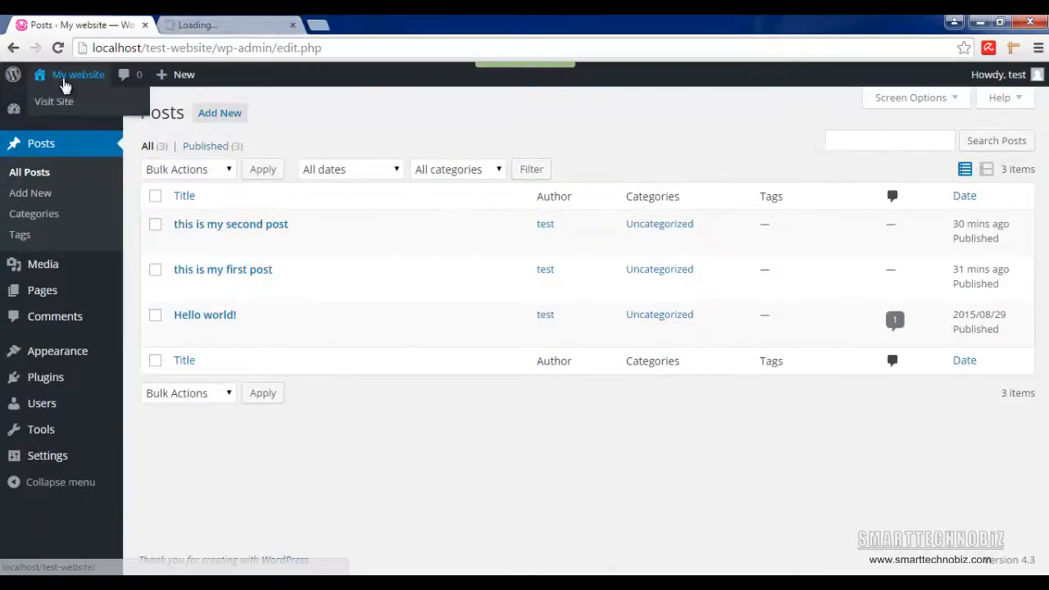
left_click(214, 25)
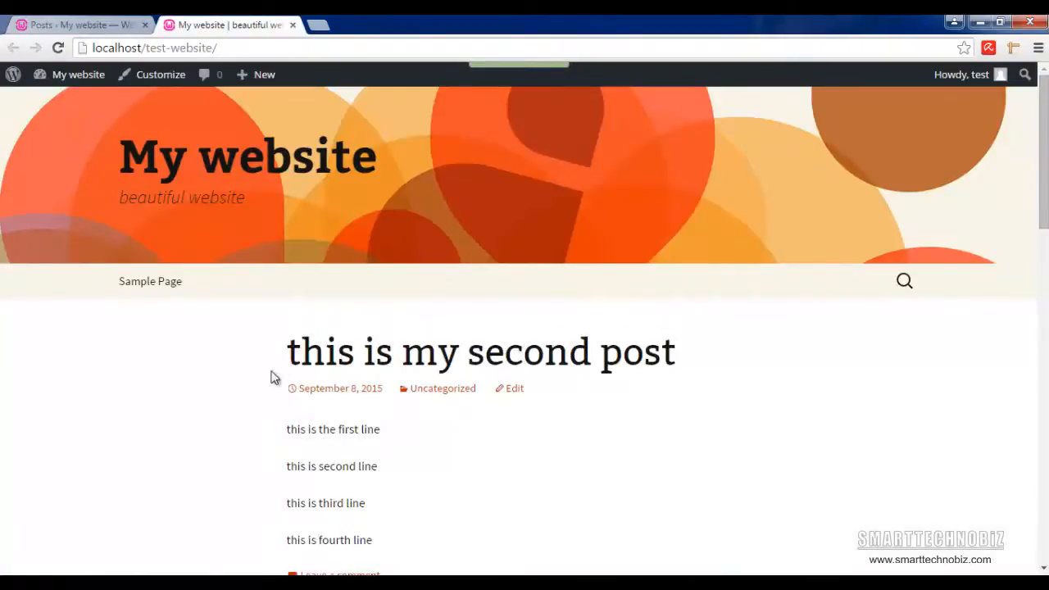
Look through the website's front page to examine which posts it displays and in what order.
scroll(449, 287, "down", 8)
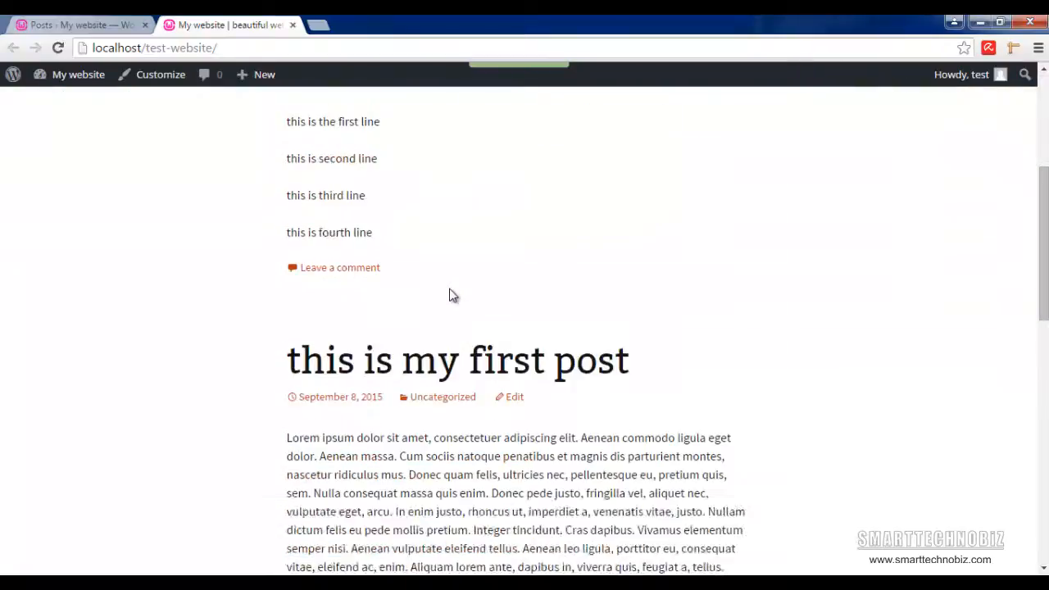
scroll(449, 295, "down", 5)
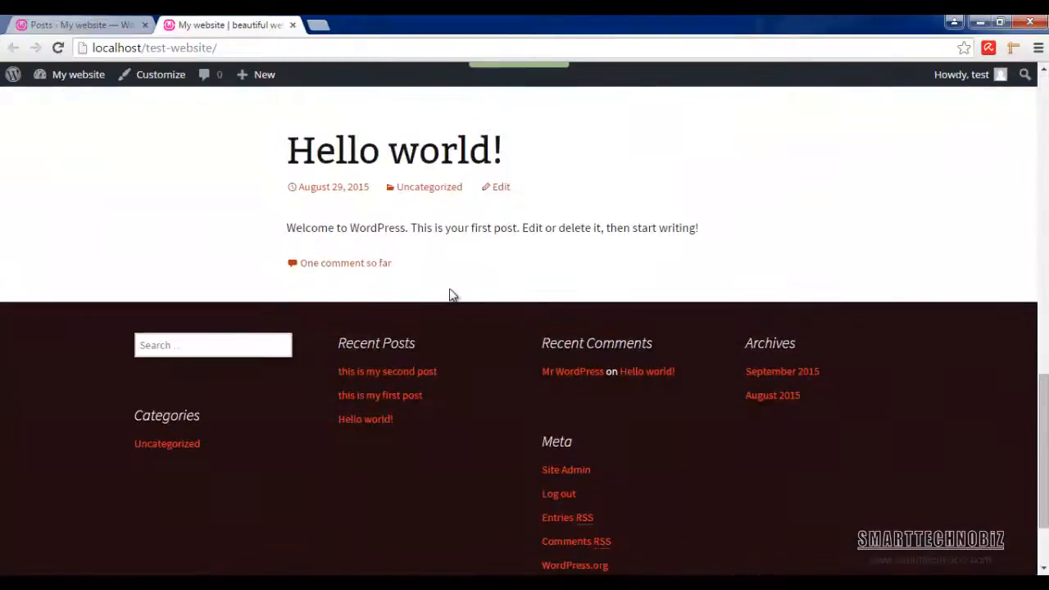
scroll(449, 295, "up", 15)
scroll(451, 295, "down", 5)
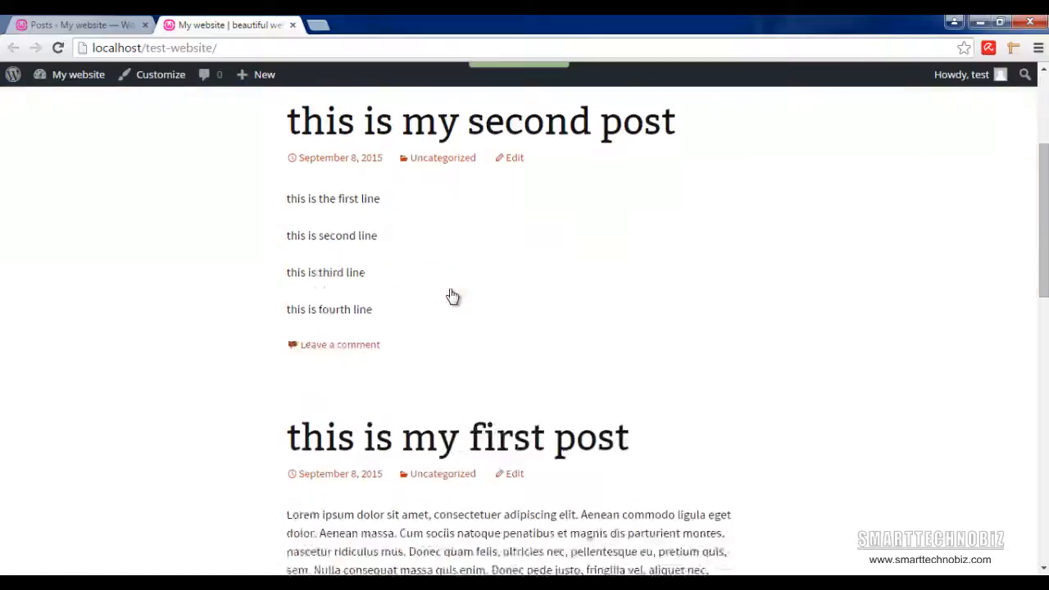
scroll(245, 234, "up", 5)
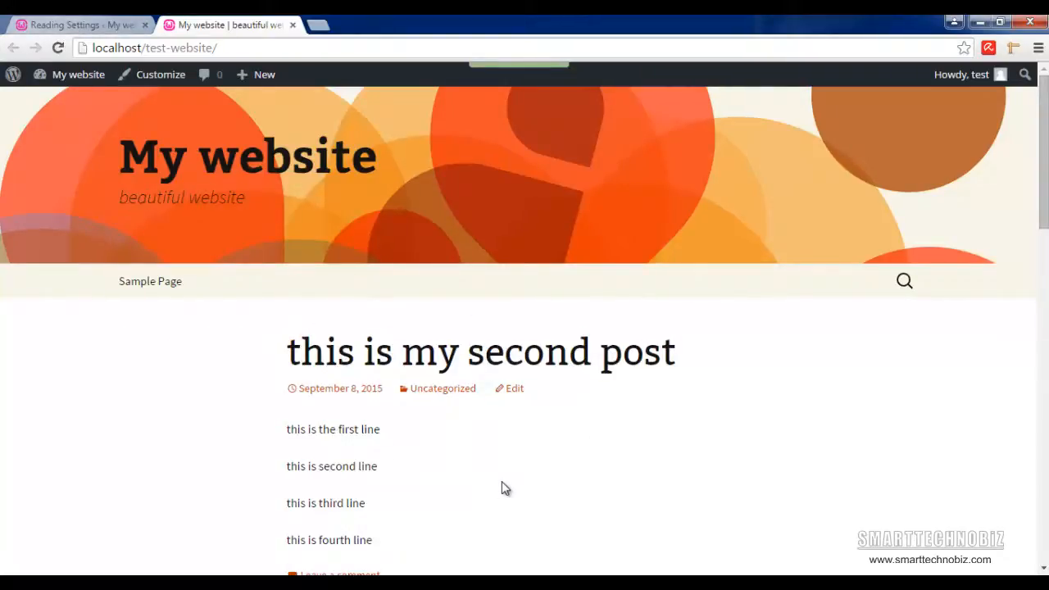
scroll(503, 487, "down", 6)
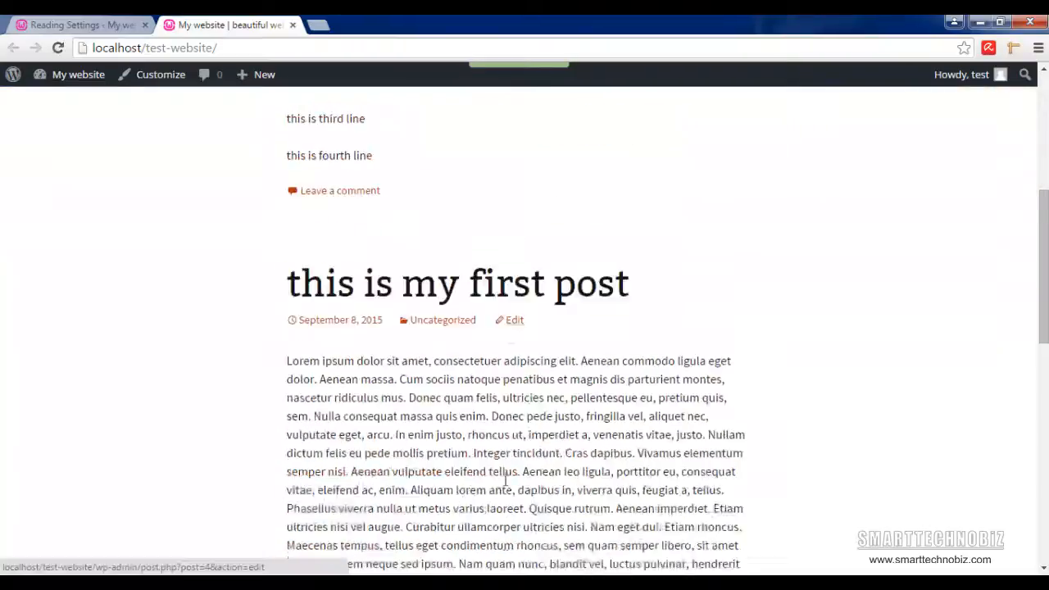
scroll(503, 483, "down", 4)
scroll(501, 459, "up", 8)
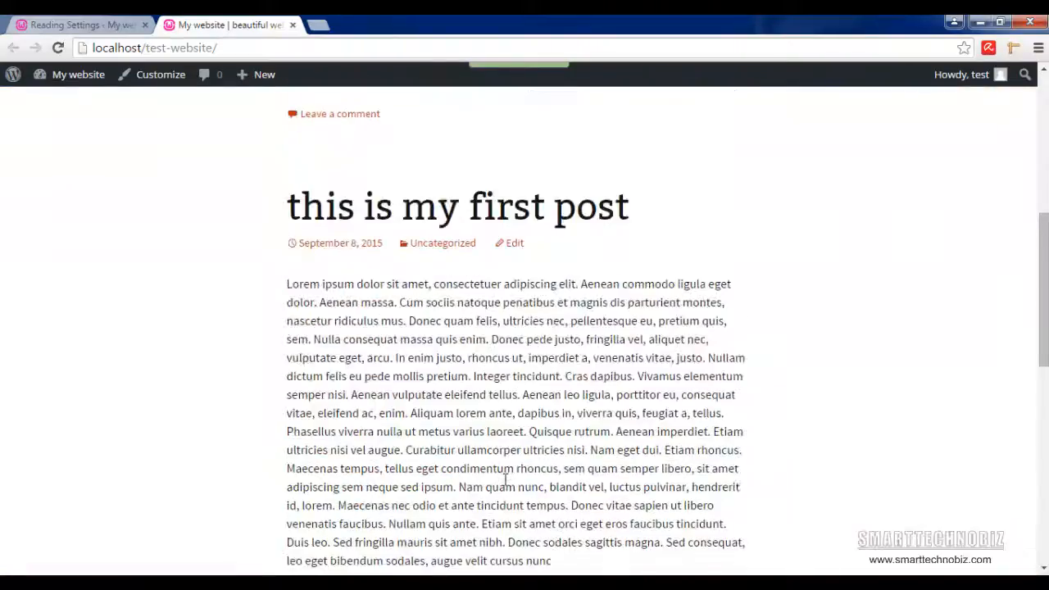
scroll(495, 339, "up", 2)
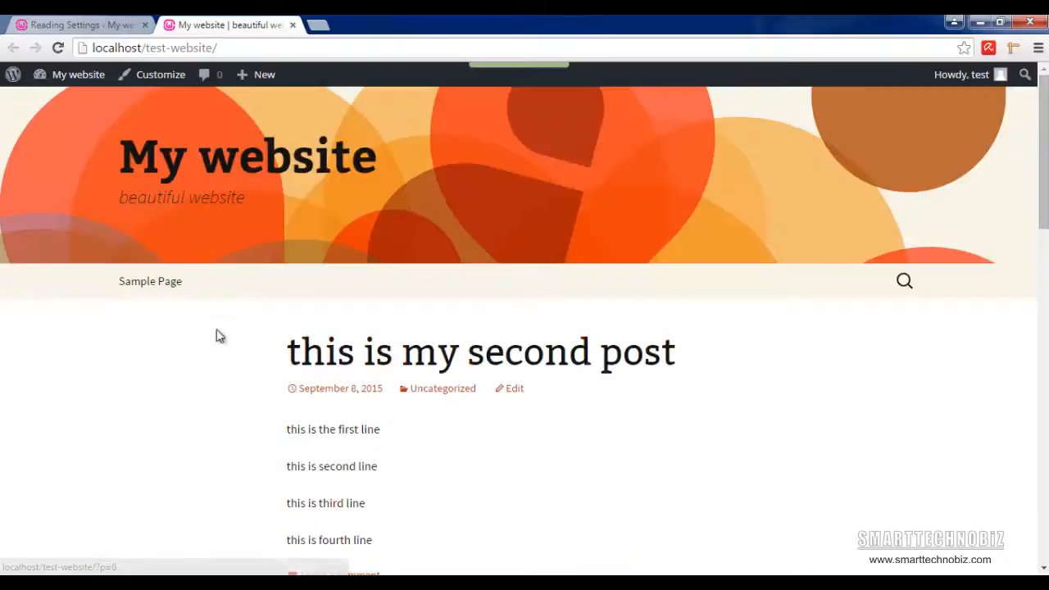
scroll(594, 438, "down", 3)
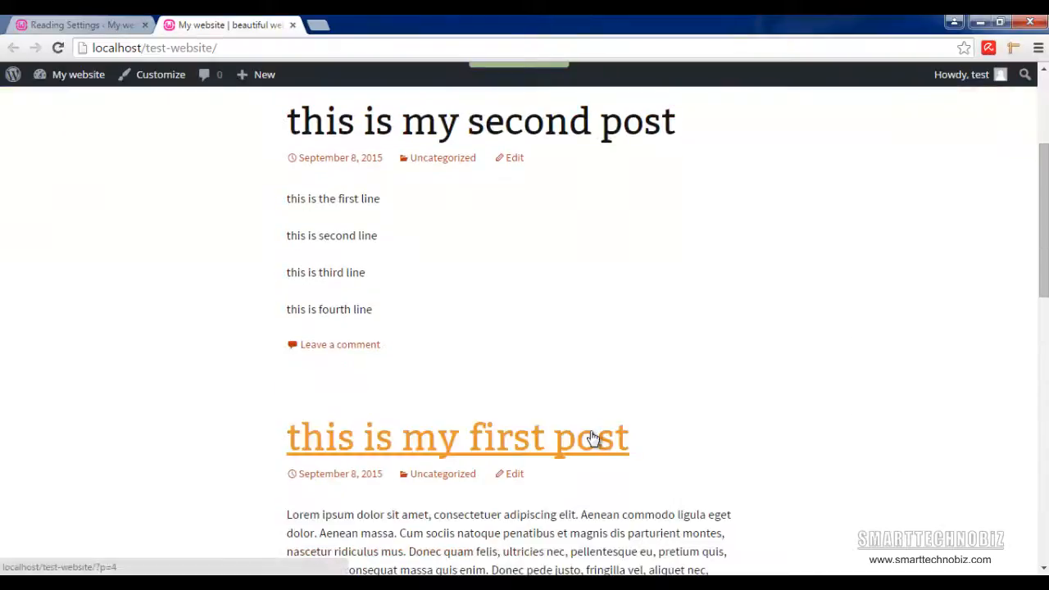
scroll(593, 438, "down", 8)
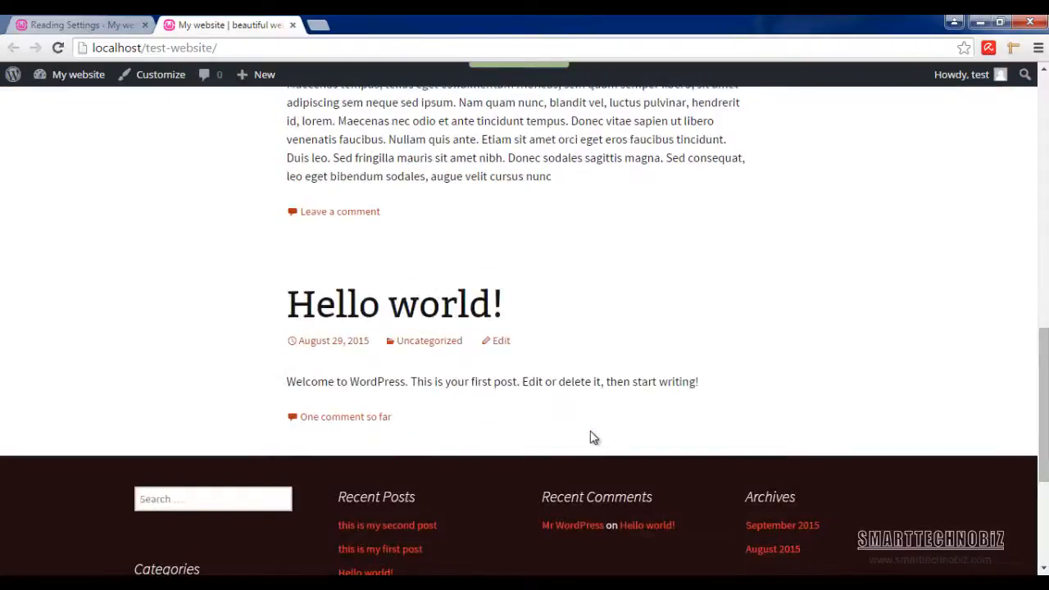
scroll(594, 438, "up", 10)
scroll(593, 437, "up", 2)
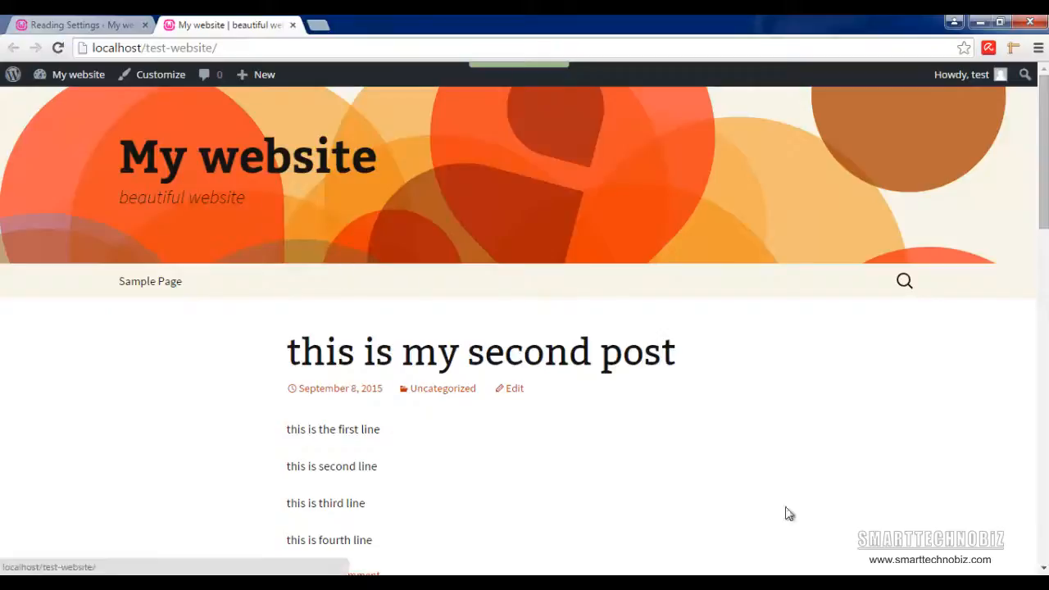
Check the Reading Settings limit for posts on blog pages and compare it with the posts displayed on the front page.
left_click(64, 25)
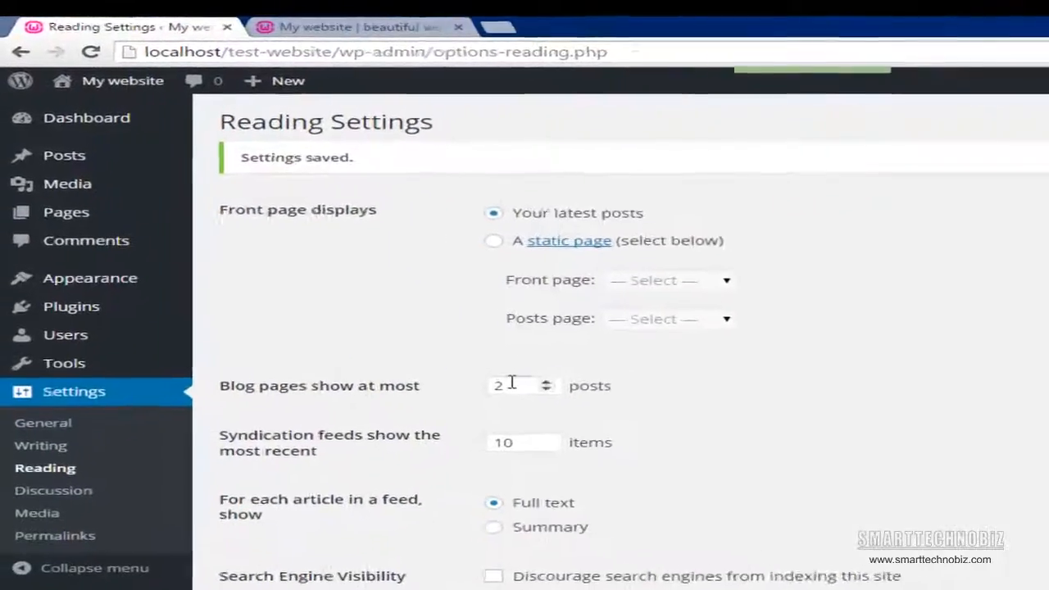
left_click(324, 355)
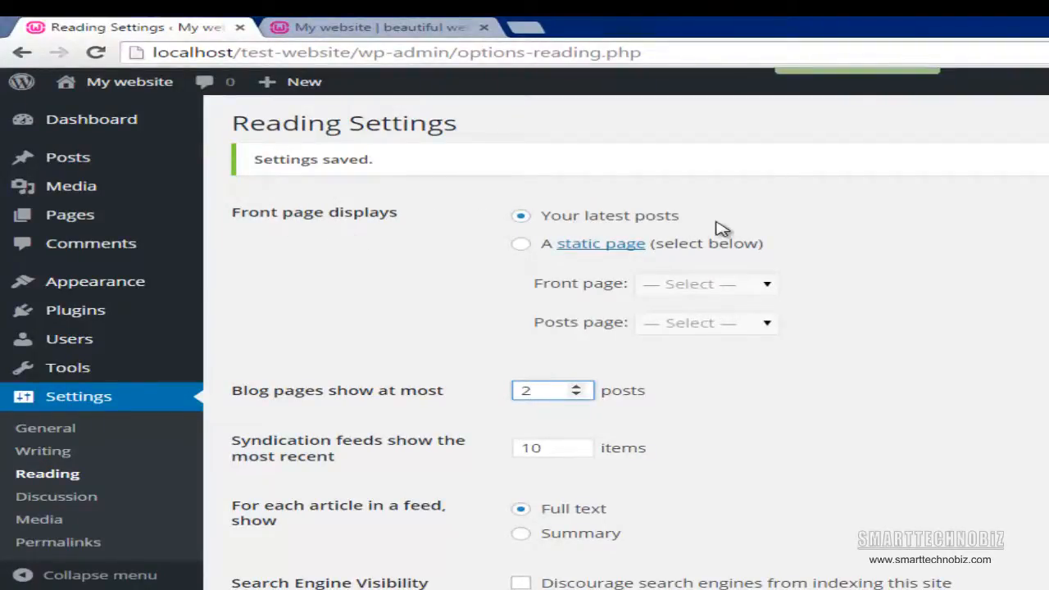
left_click(367, 28)
scroll(590, 311, "down", 10)
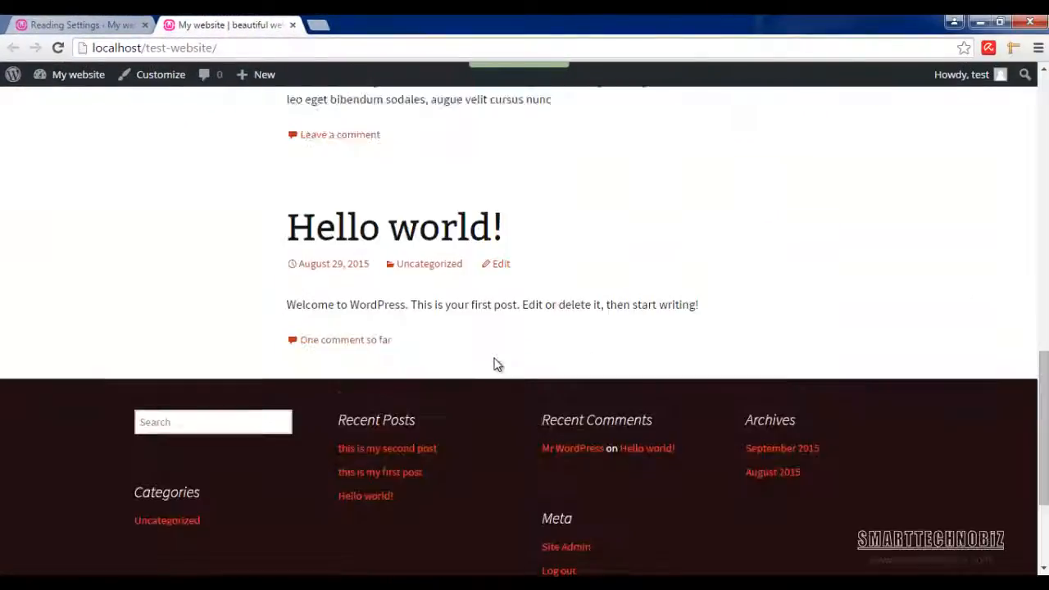
scroll(494, 363, "down", 3)
scroll(495, 364, "up", 15)
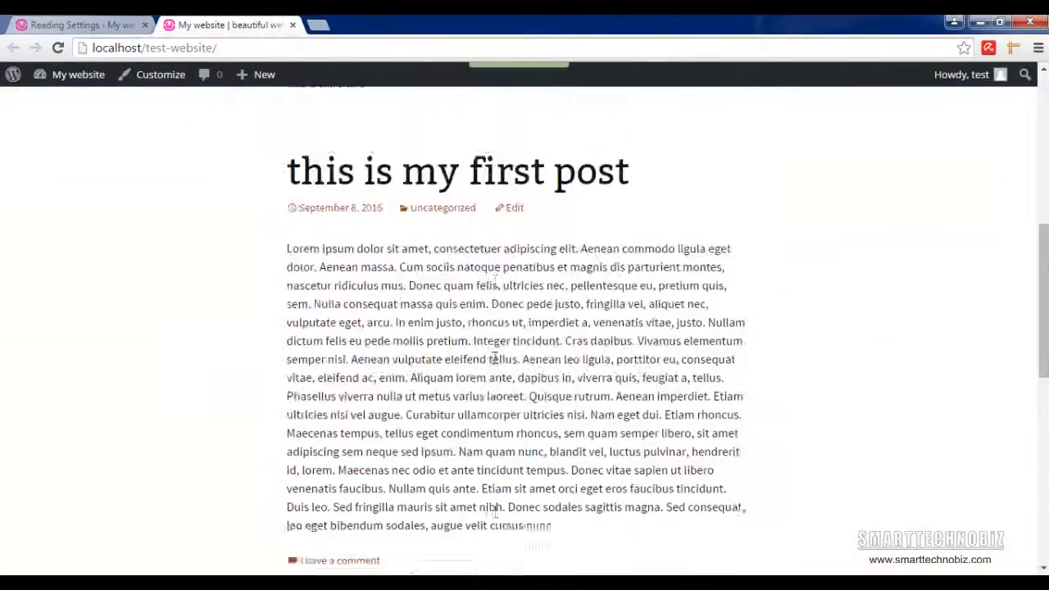
Set the maximum number of posts shown on blog pages to 2 in the Reading Settings and save the changes.
scroll(496, 364, "down", 4)
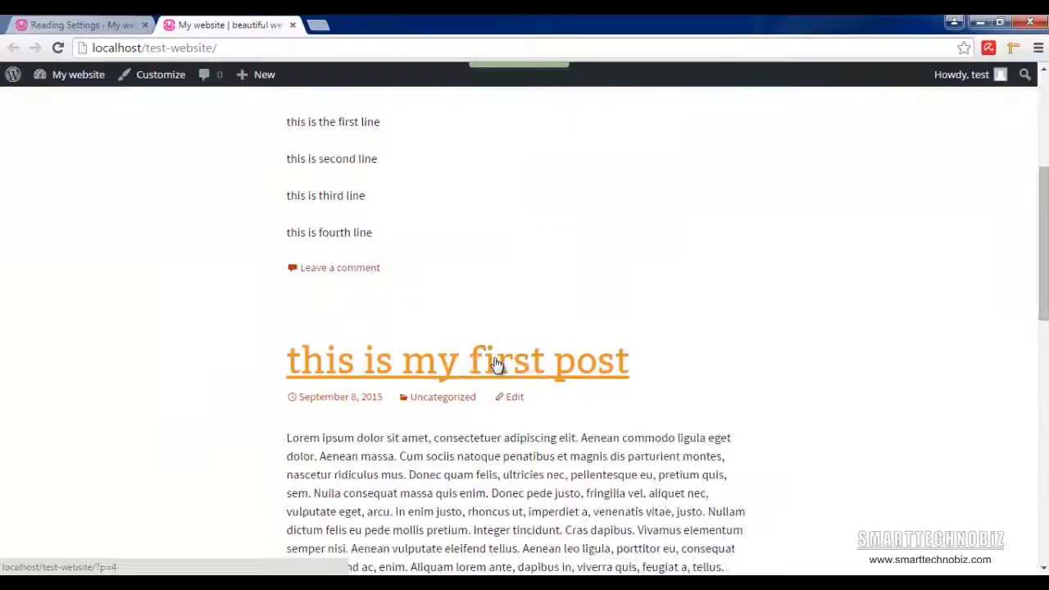
scroll(495, 364, "up", 4)
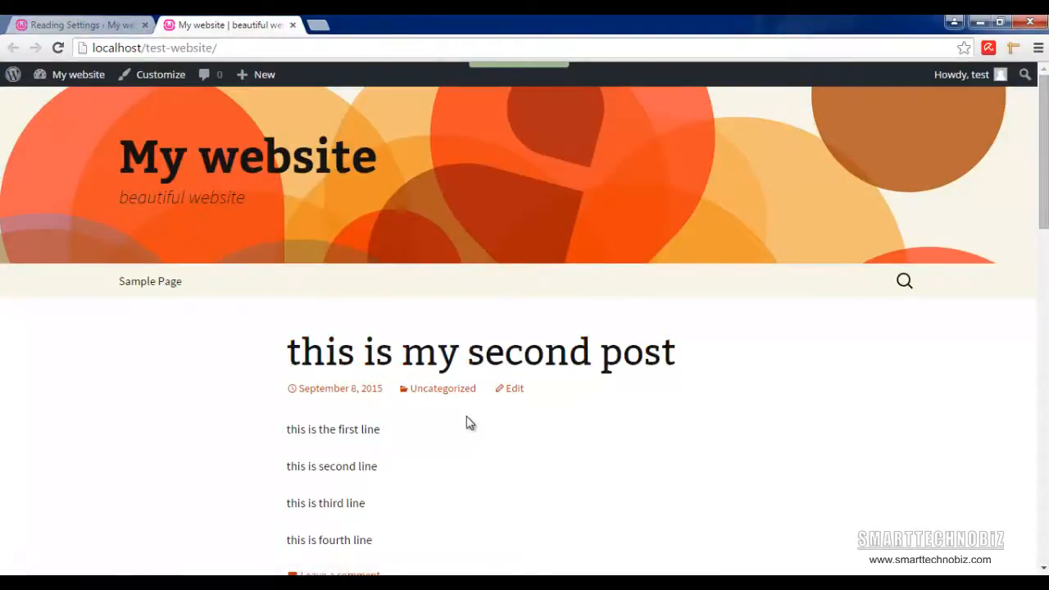
left_click(87, 24)
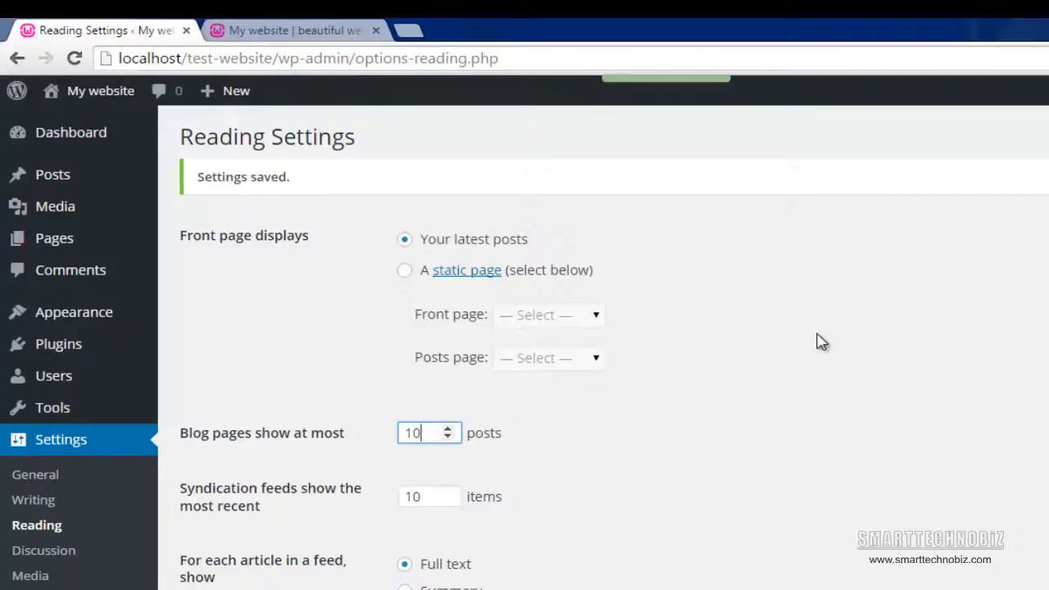
double_click(425, 436)
scroll(611, 383, "down", 2)
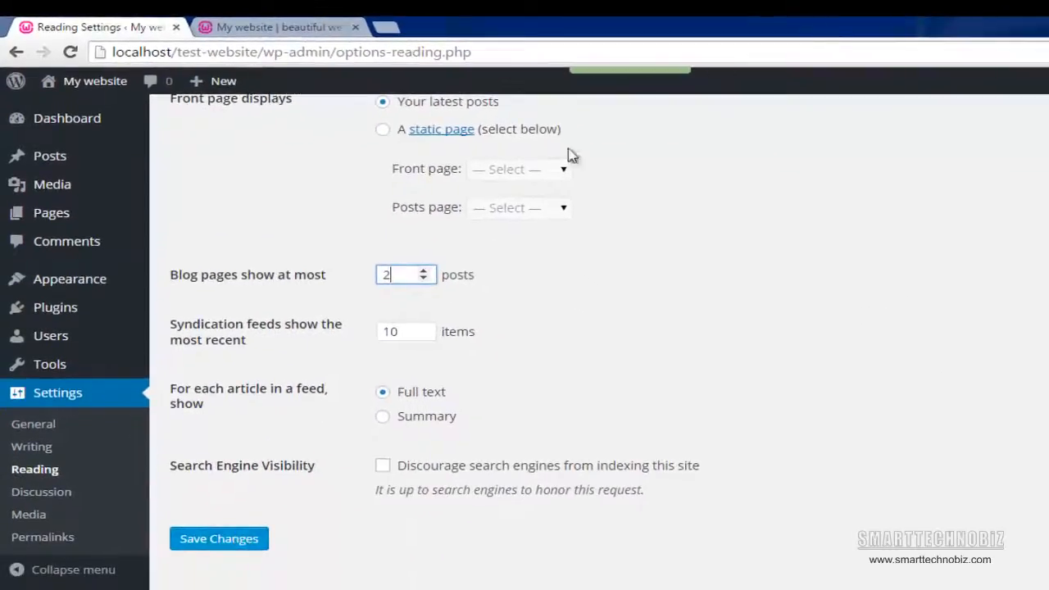
left_click(231, 541)
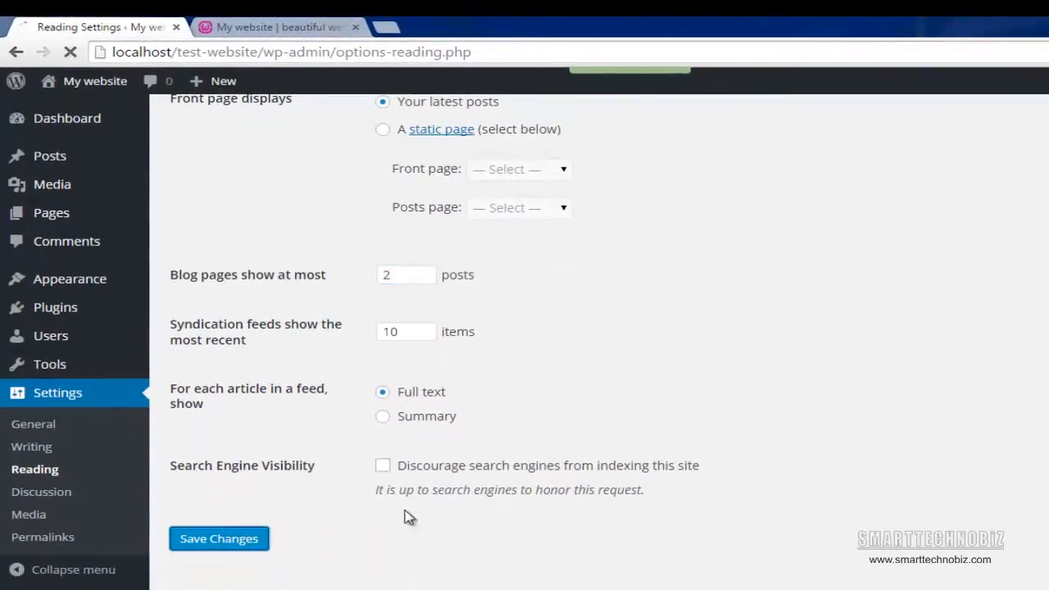
Look through the already loaded front page to examine which posts it lists before reloading it.
left_click(237, 27)
scroll(718, 496, "down", 2)
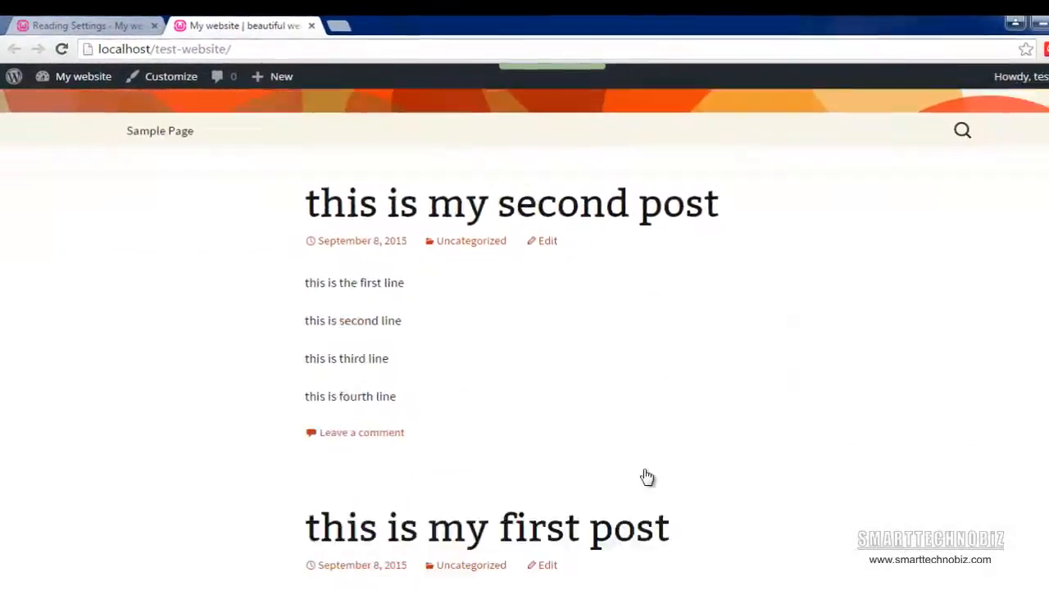
scroll(647, 477, "down", 2)
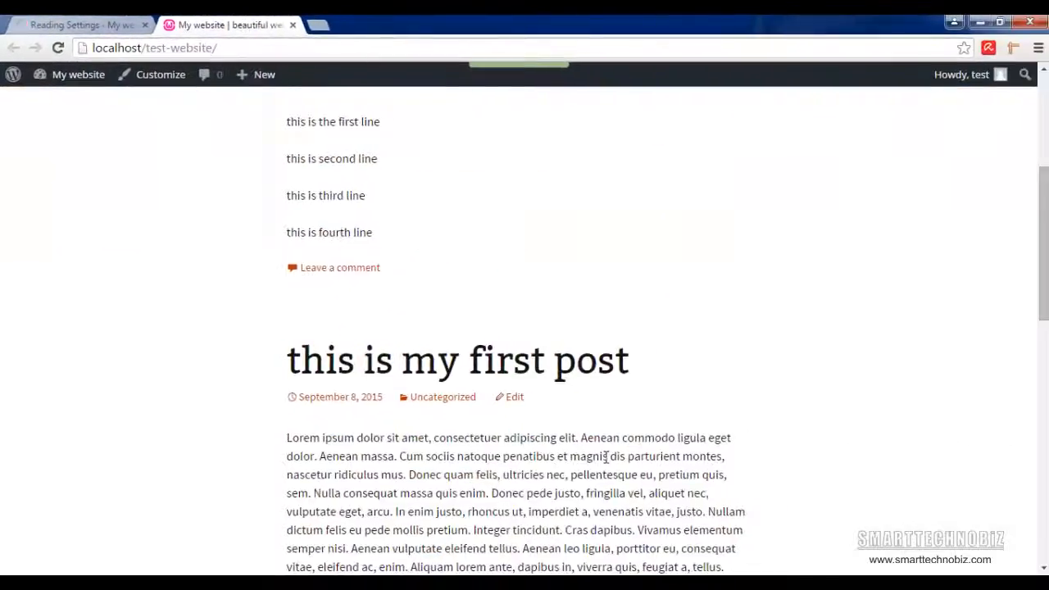
scroll(503, 306, "up", 5)
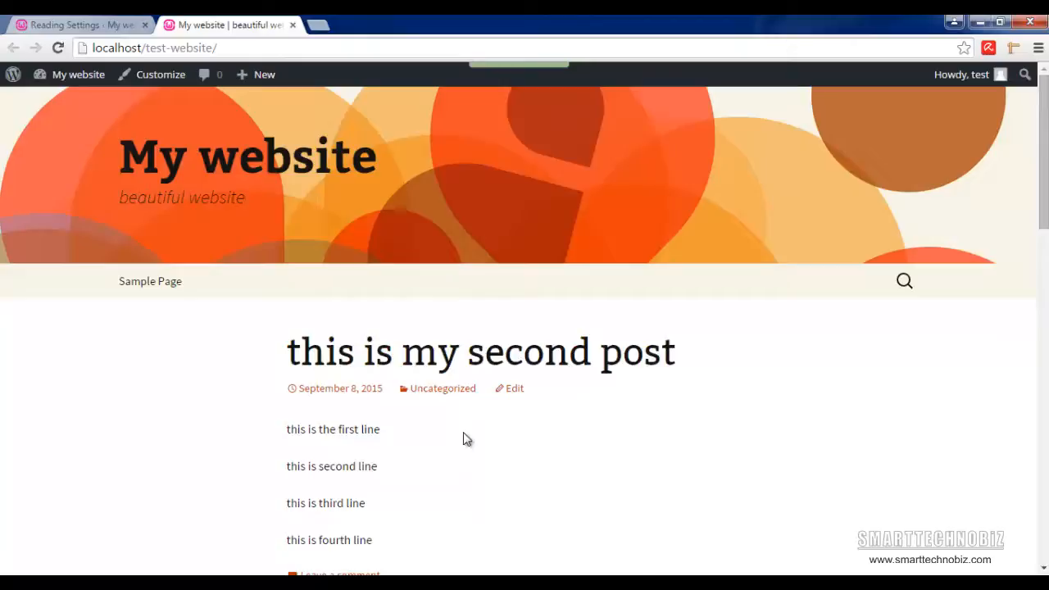
scroll(463, 438, "down", 5)
scroll(623, 330, "down", 4)
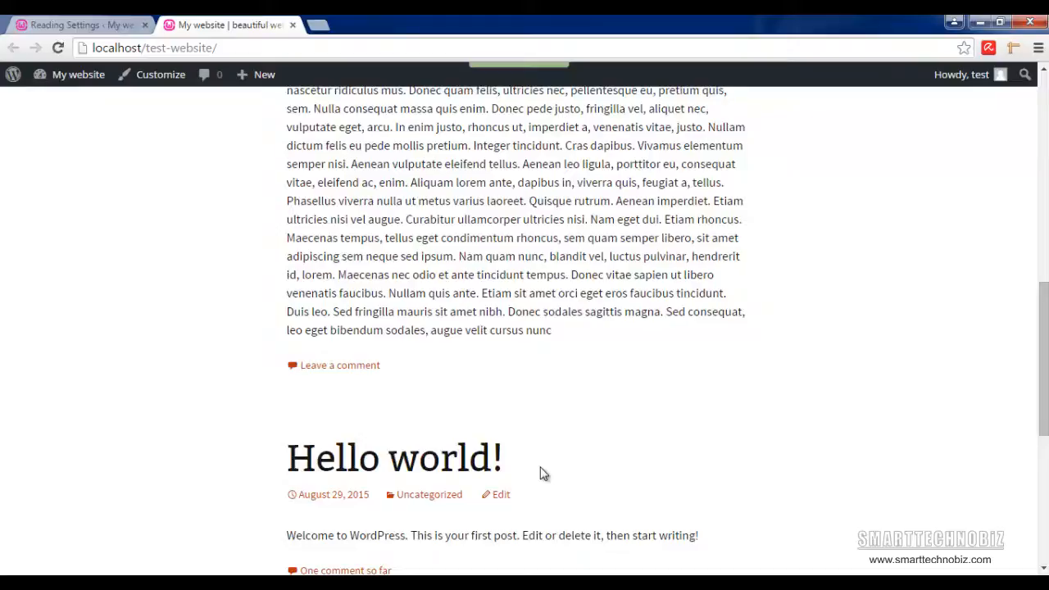
scroll(543, 467, "up", 7)
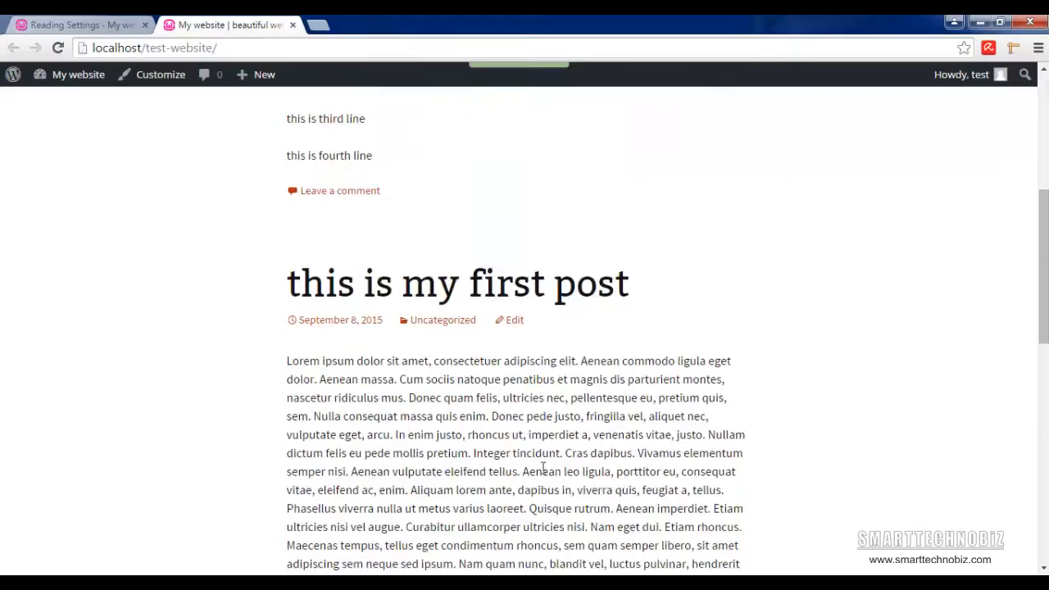
scroll(543, 467, "down", 4)
scroll(541, 467, "down", 5)
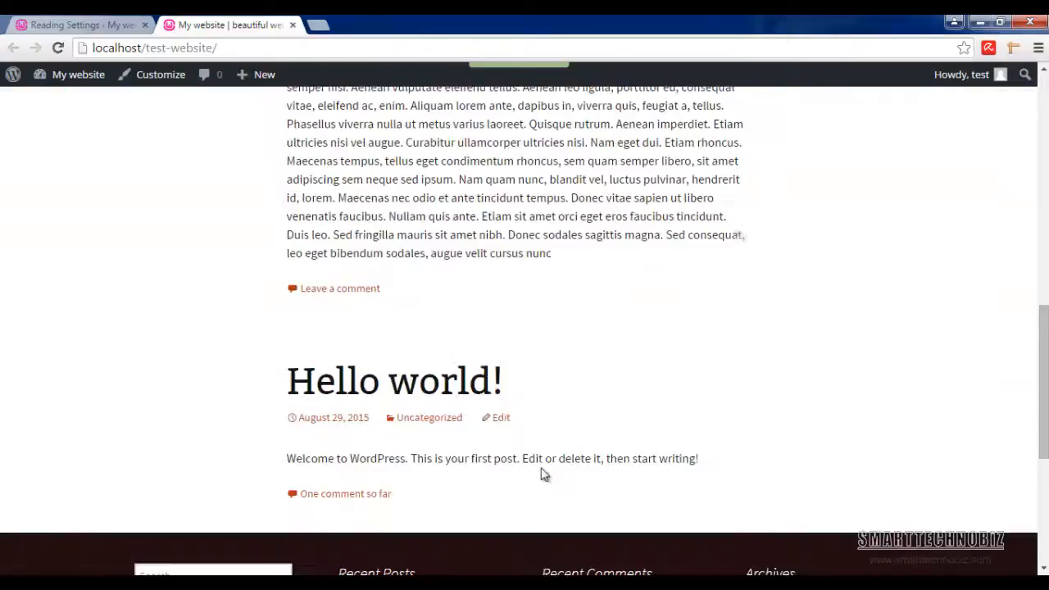
scroll(541, 474, "up", 10)
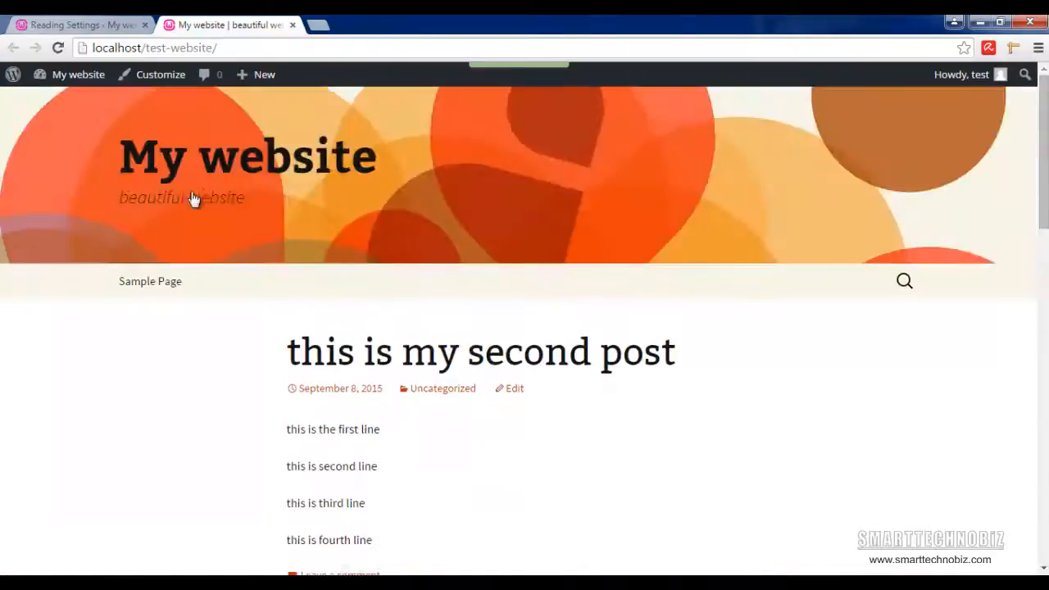
Reload the front page, examine the posts it lists, and open the older posts page to check the remaining ones.
left_click(57, 48)
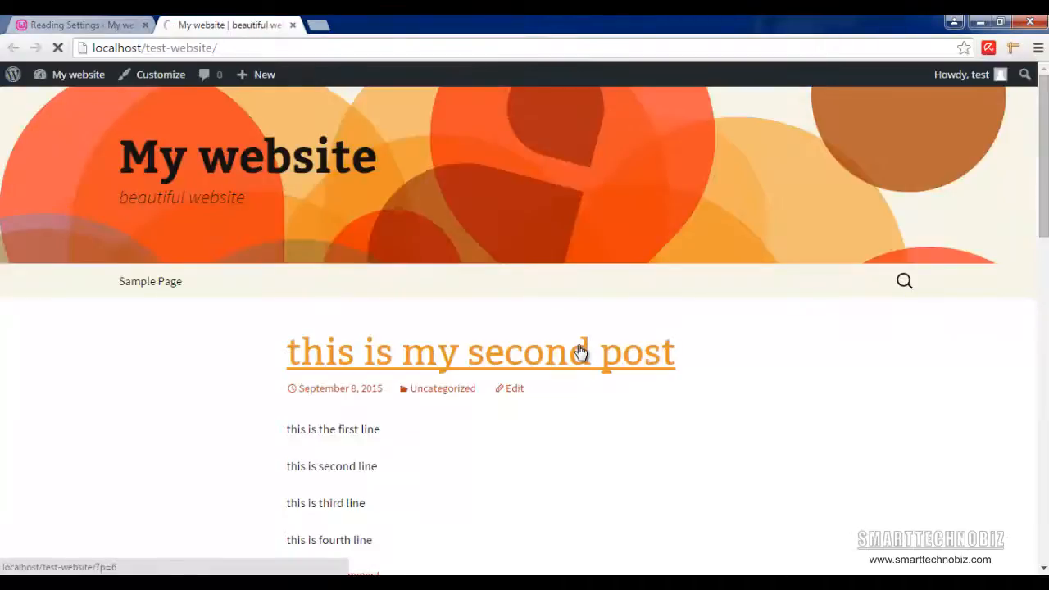
scroll(544, 377, "down", 15)
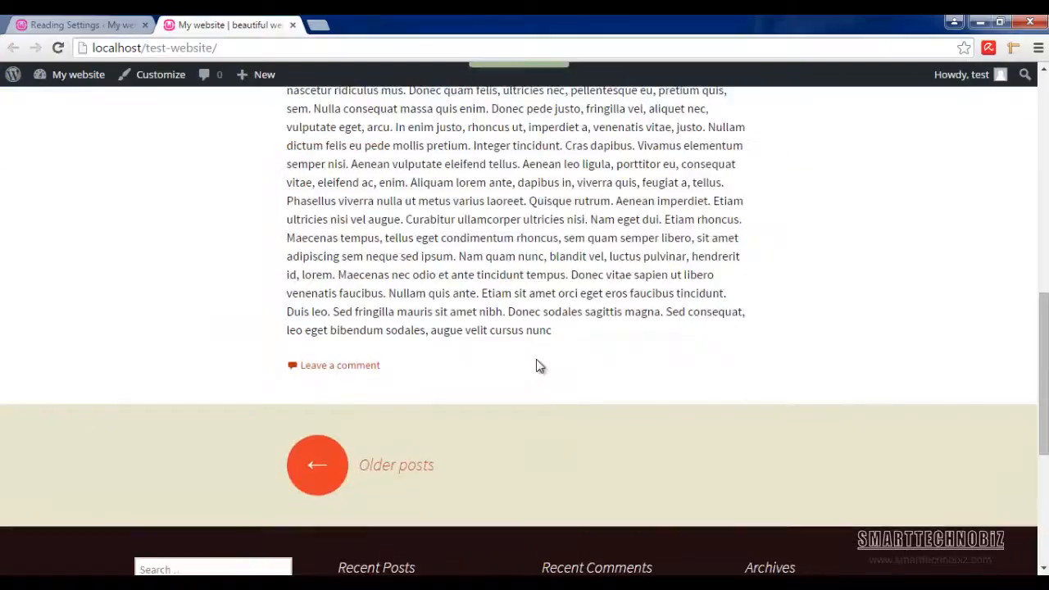
scroll(536, 366, "up", 15)
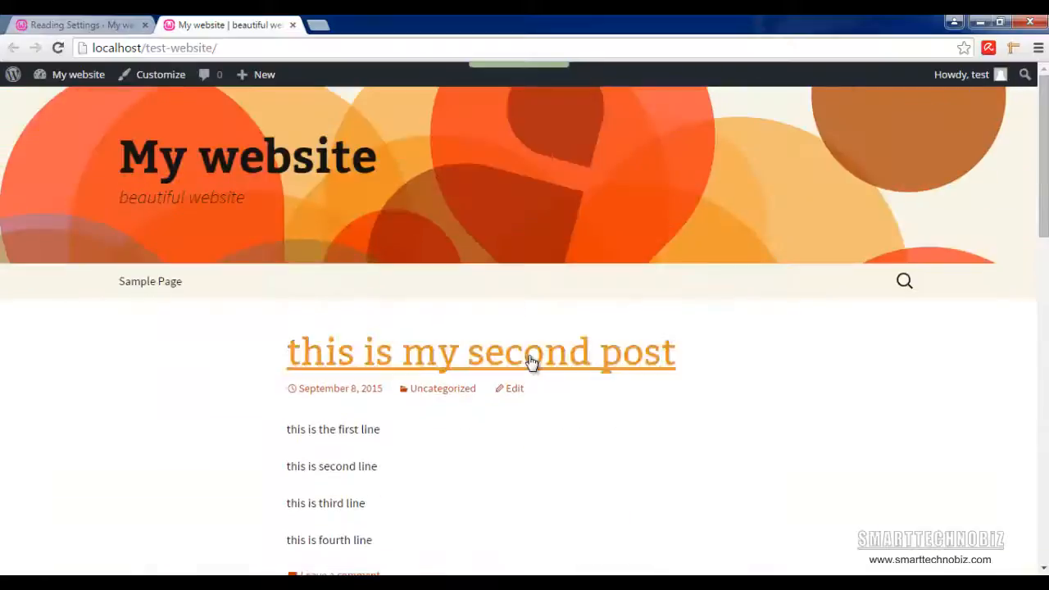
scroll(531, 362, "down", 15)
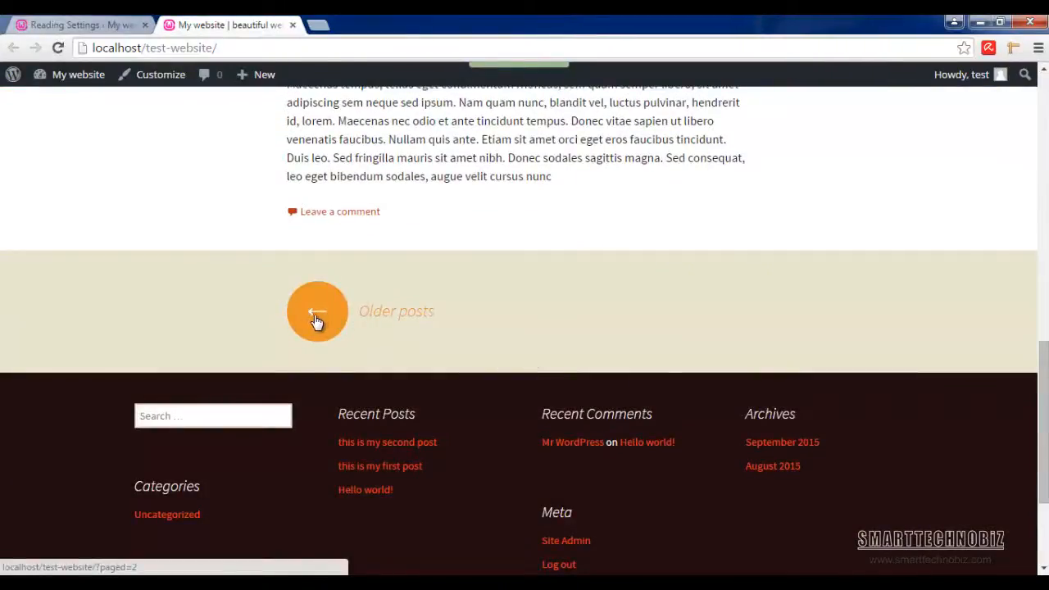
left_click(317, 322)
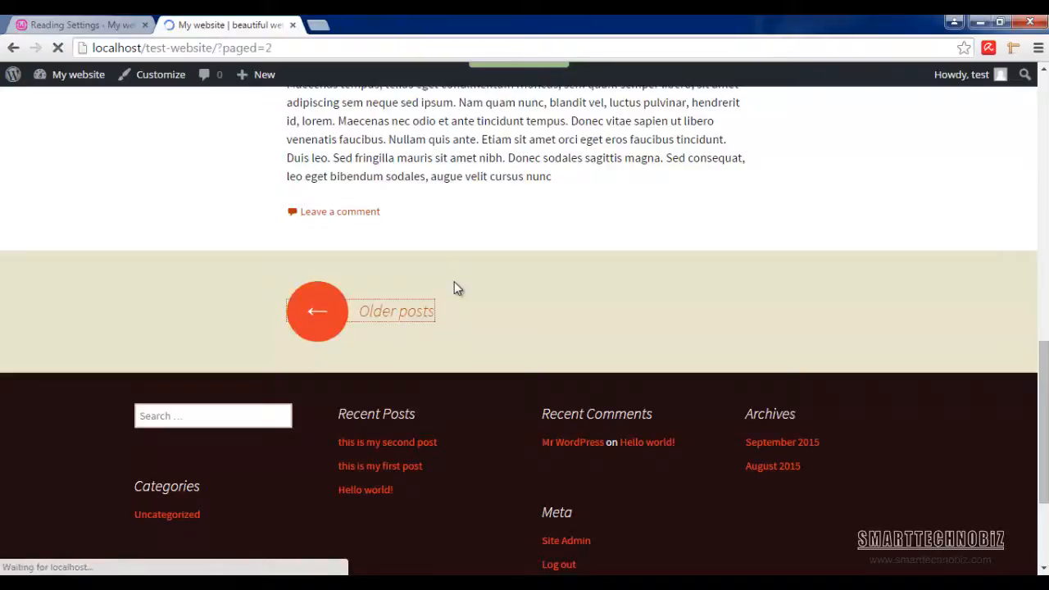
scroll(334, 339, "down", 3)
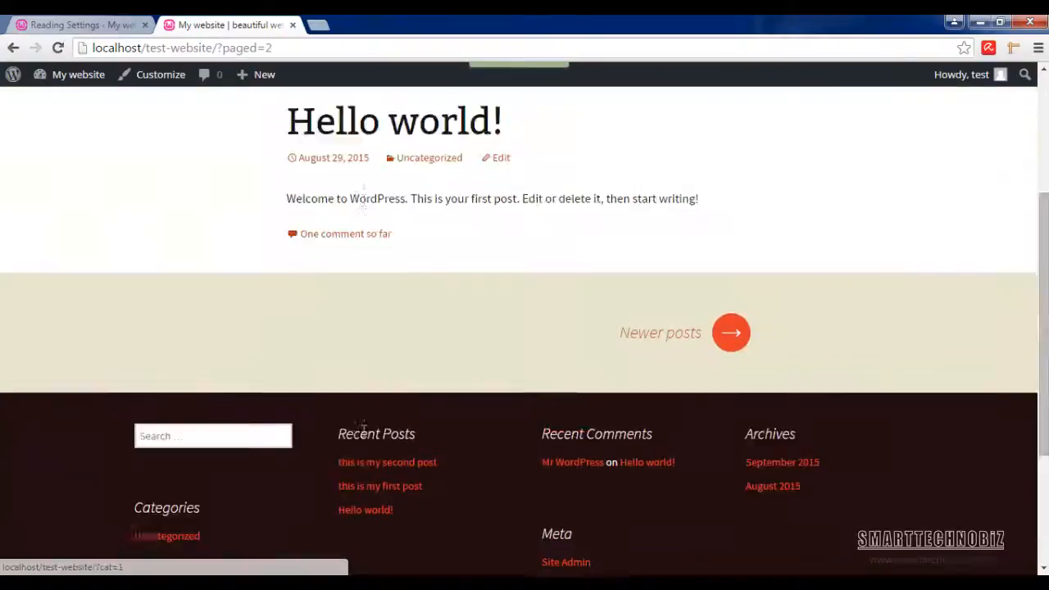
scroll(334, 339, "up", 5)
Set the blog pages limit to 10 posts in the Reading Settings and choose Full text for each article in a feed.
left_click(80, 25)
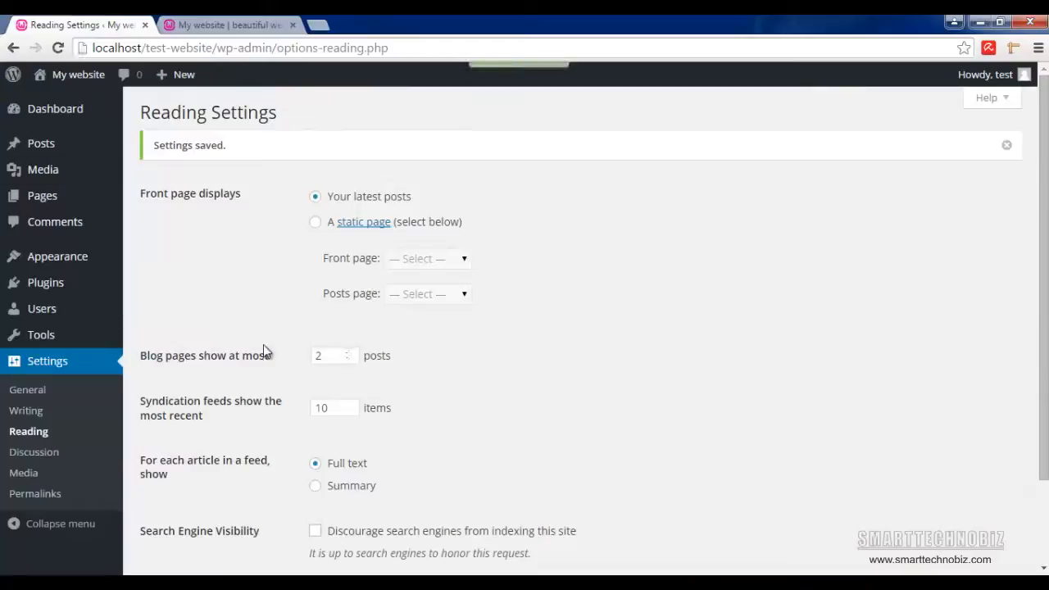
double_click(328, 357)
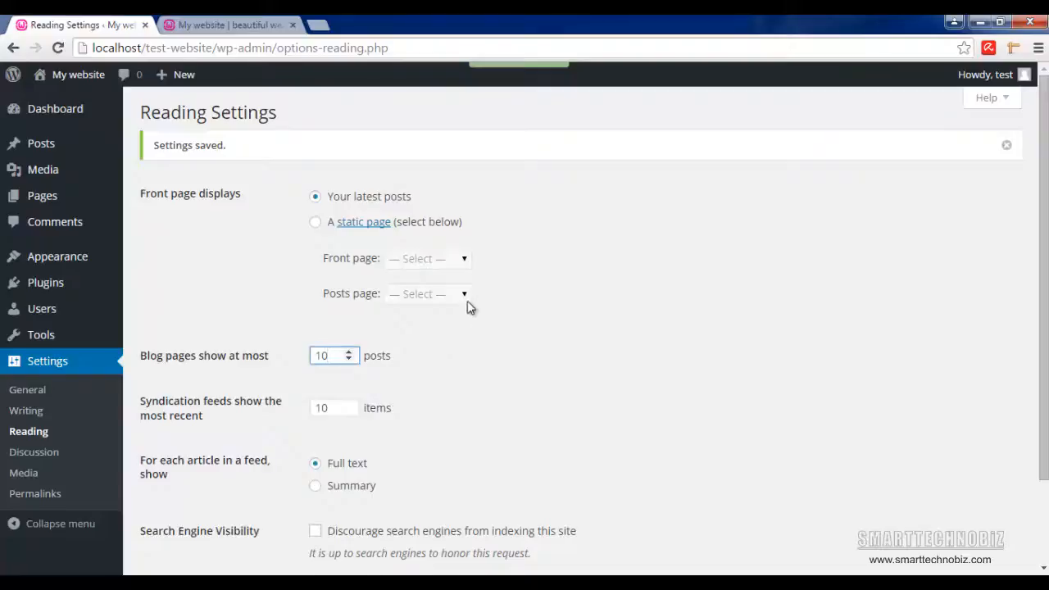
scroll(537, 377, "down", 1)
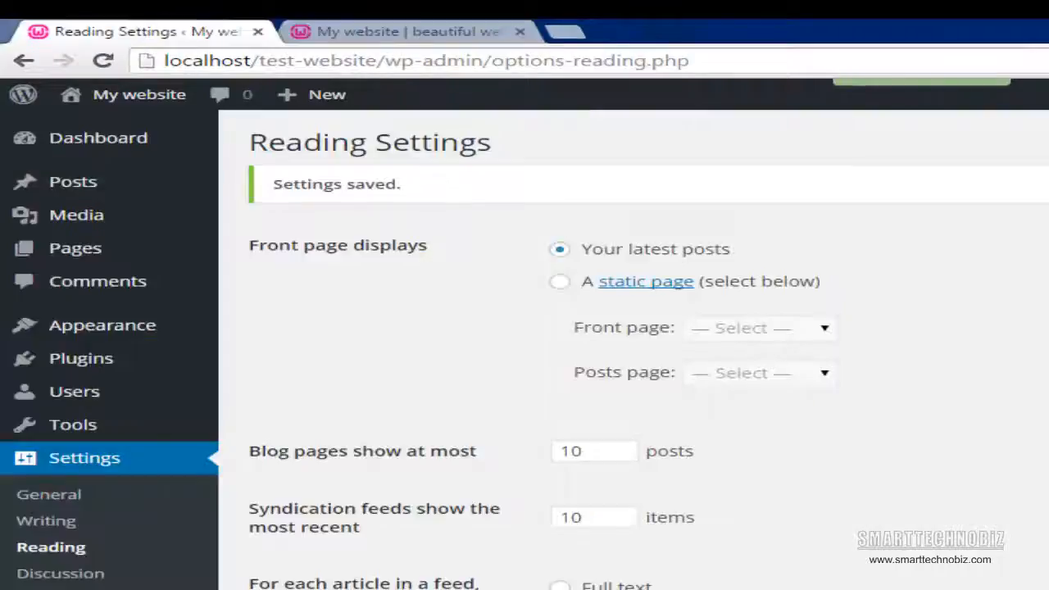
scroll(792, 375, "down", 2)
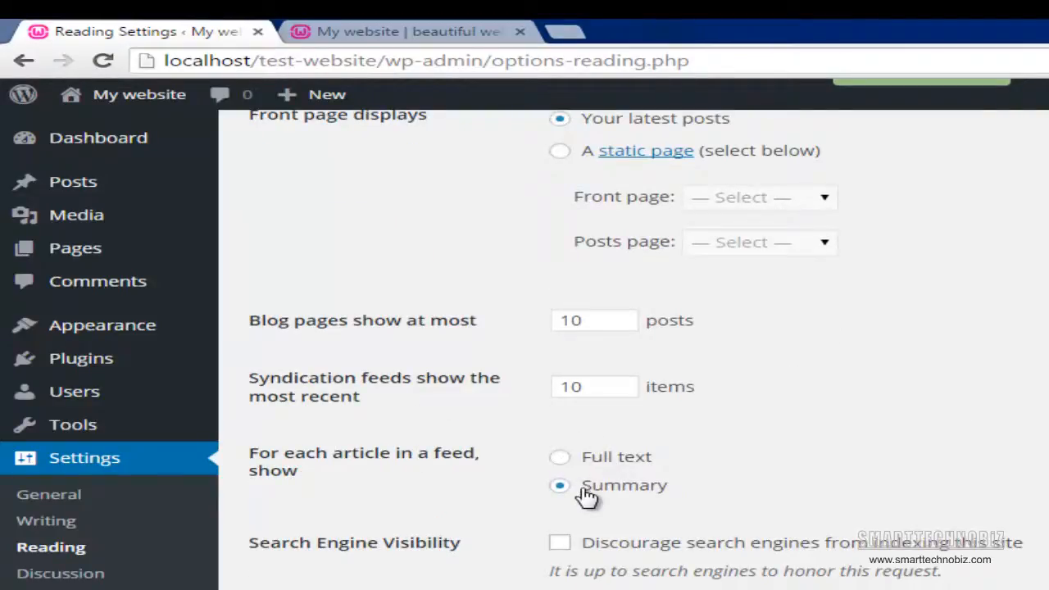
left_click(561, 459)
left_click_drag(310, 475, 250, 453)
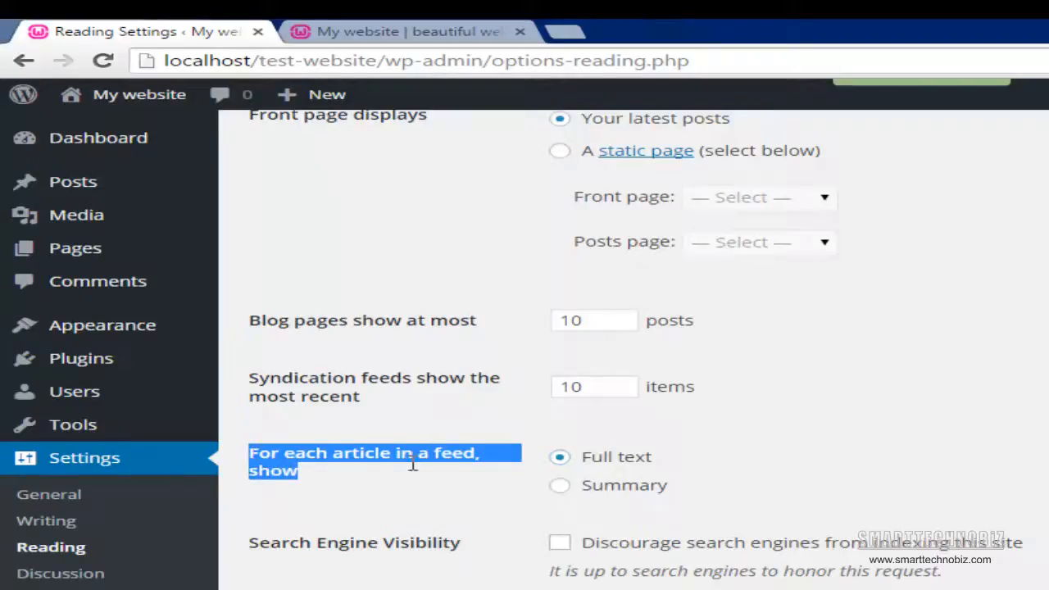
Open "this is my first post" from the website's front page and examine the full text of its article.
left_click(344, 31)
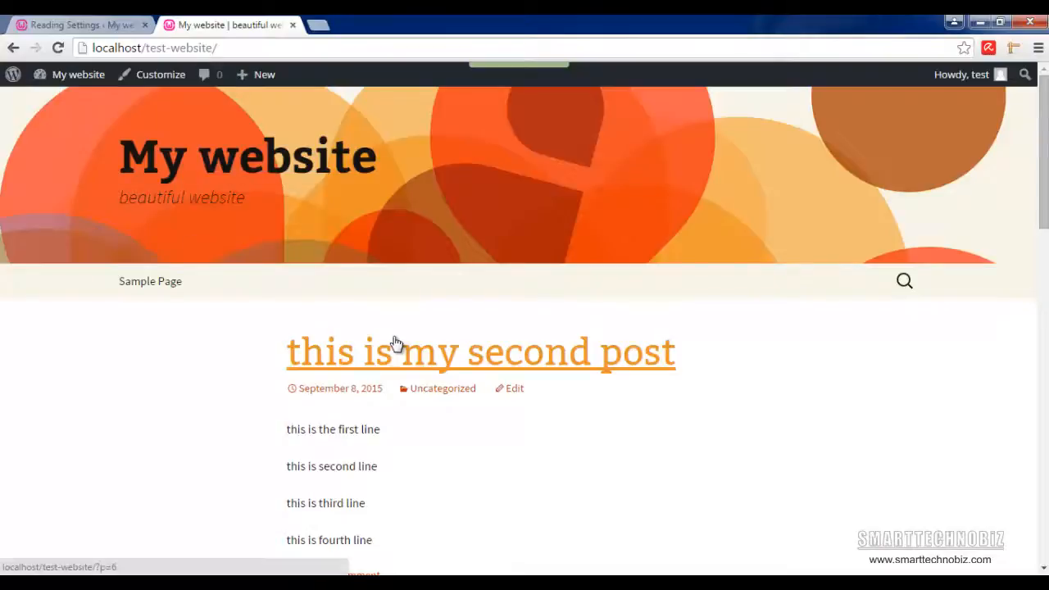
scroll(393, 344, "down", 3)
left_click(345, 446)
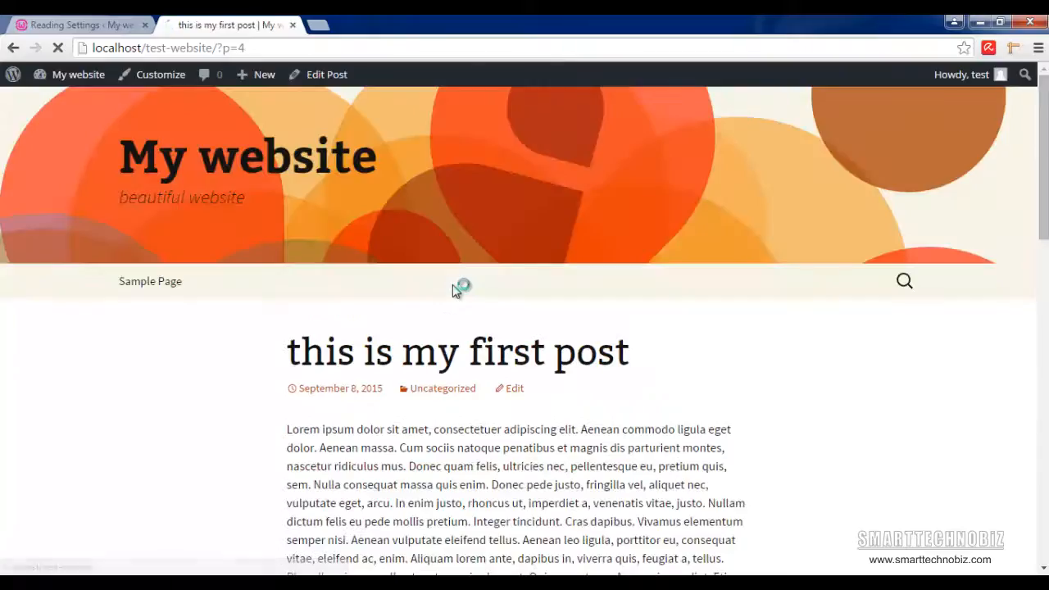
scroll(290, 365, "down", 10)
scroll(275, 322, "up", 6)
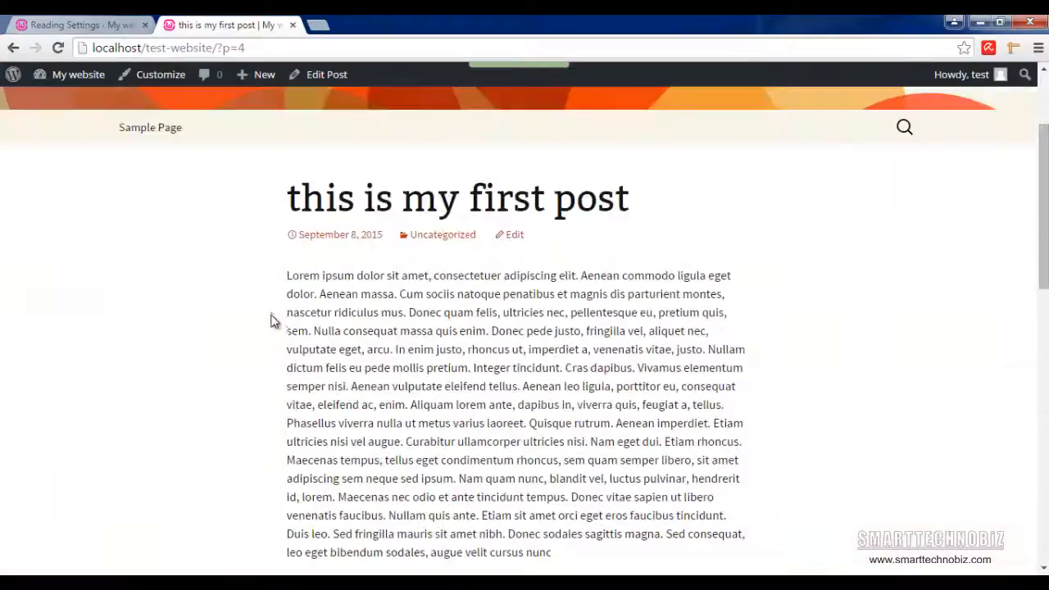
scroll(440, 403, "down", 2)
scroll(483, 419, "up", 2)
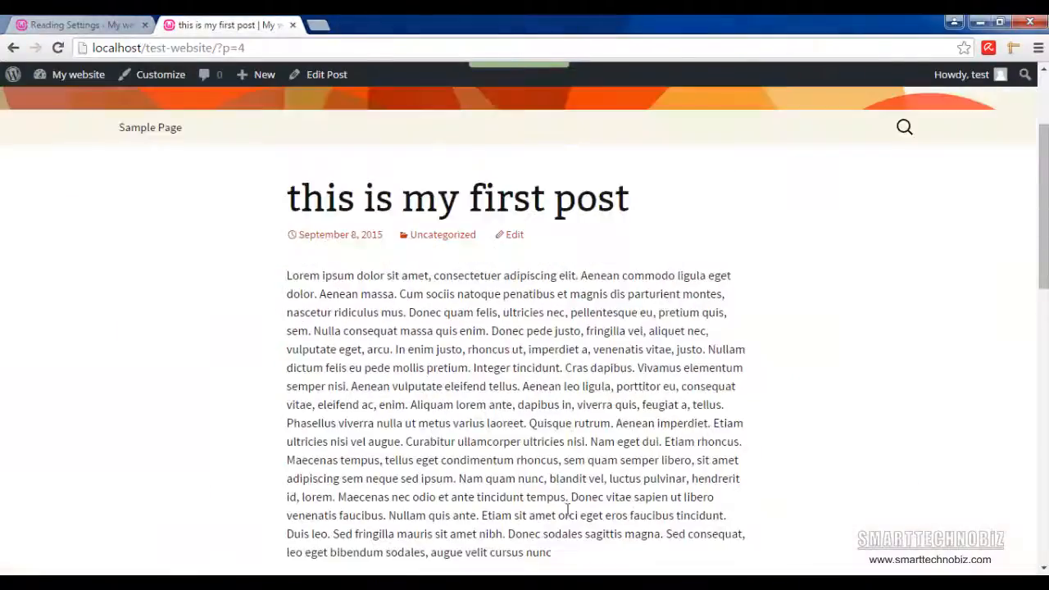
left_click_drag(557, 558, 264, 208)
scroll(336, 312, "down", 2)
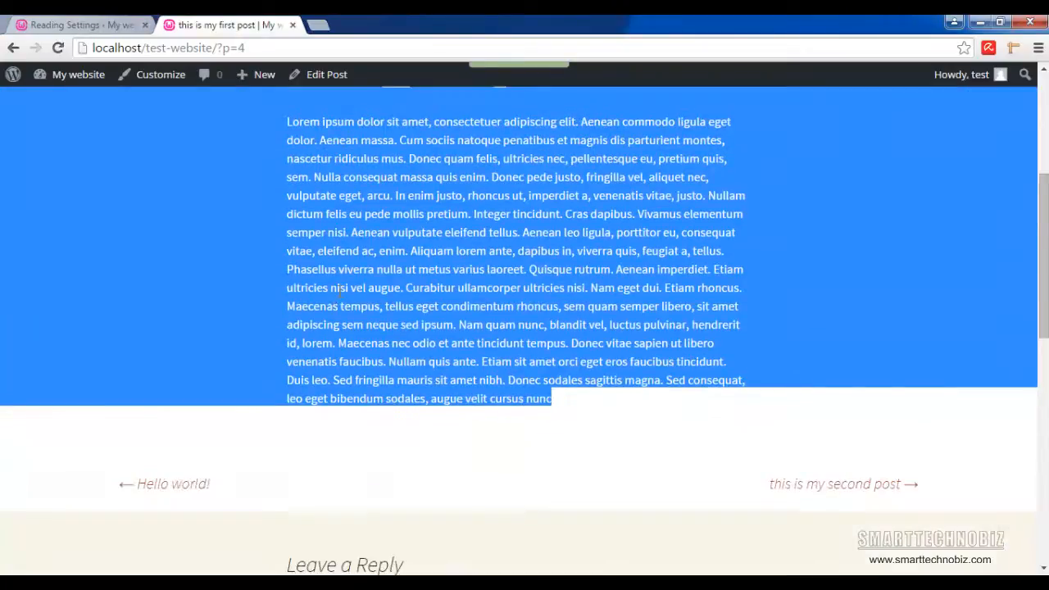
left_click(339, 292)
scroll(359, 312, "up", 2)
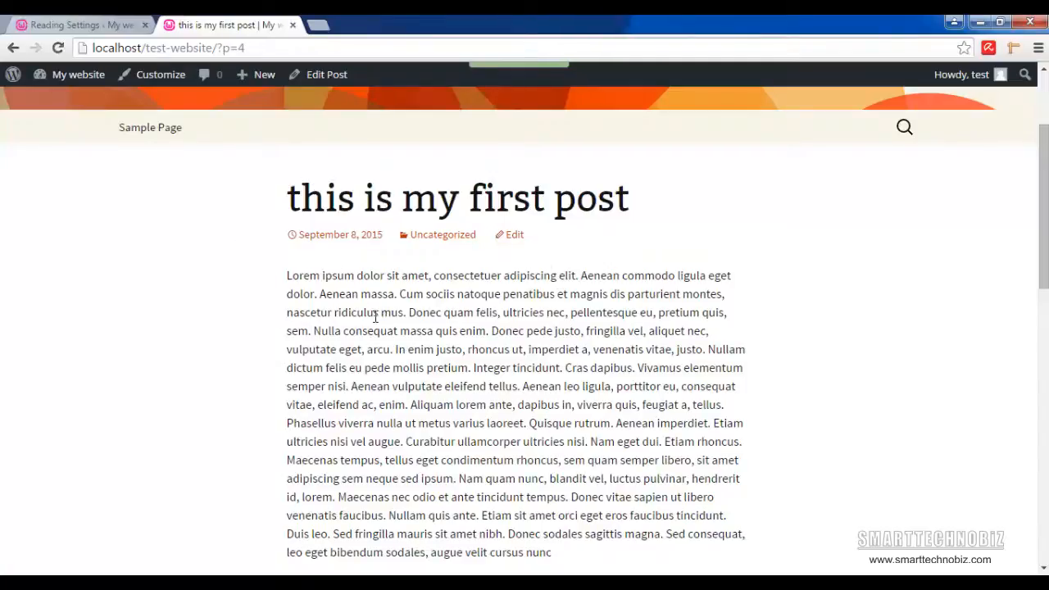
Compare the feed article setting with the published post and choose Summary for each article in a feed.
left_click(75, 25)
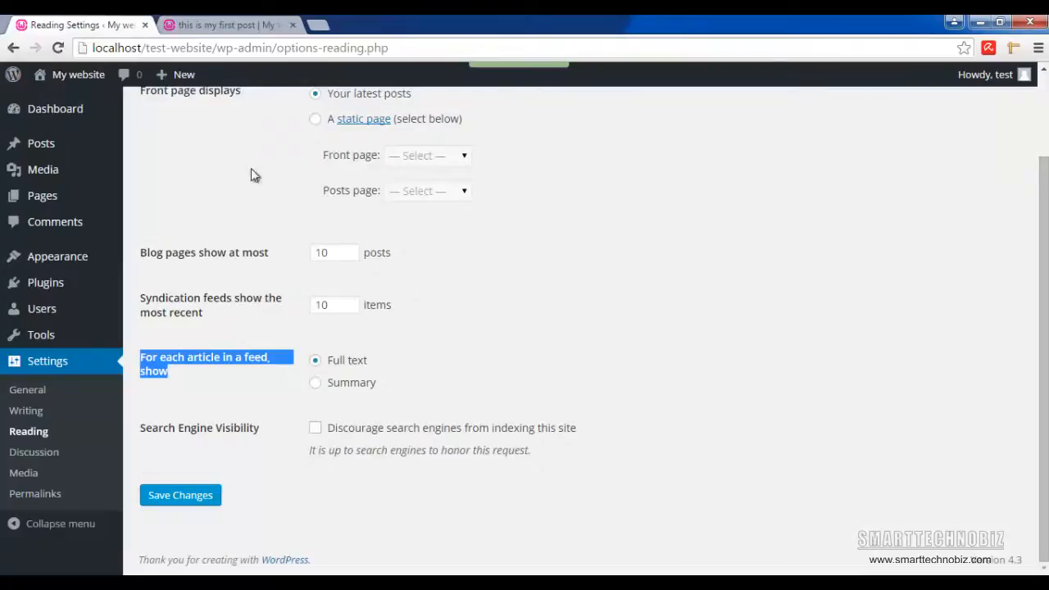
left_click(211, 26)
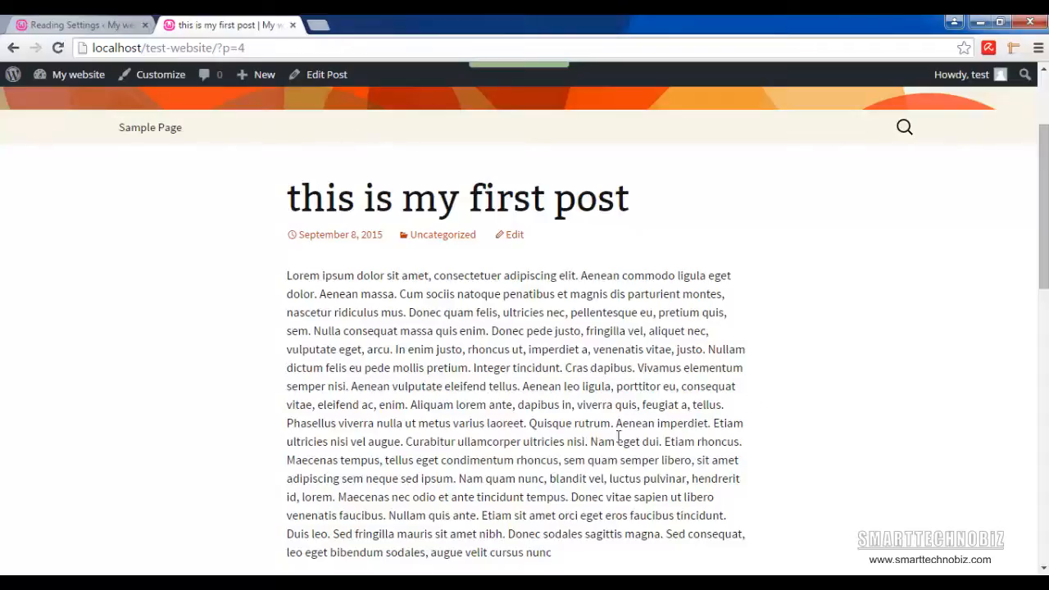
left_click(47, 24)
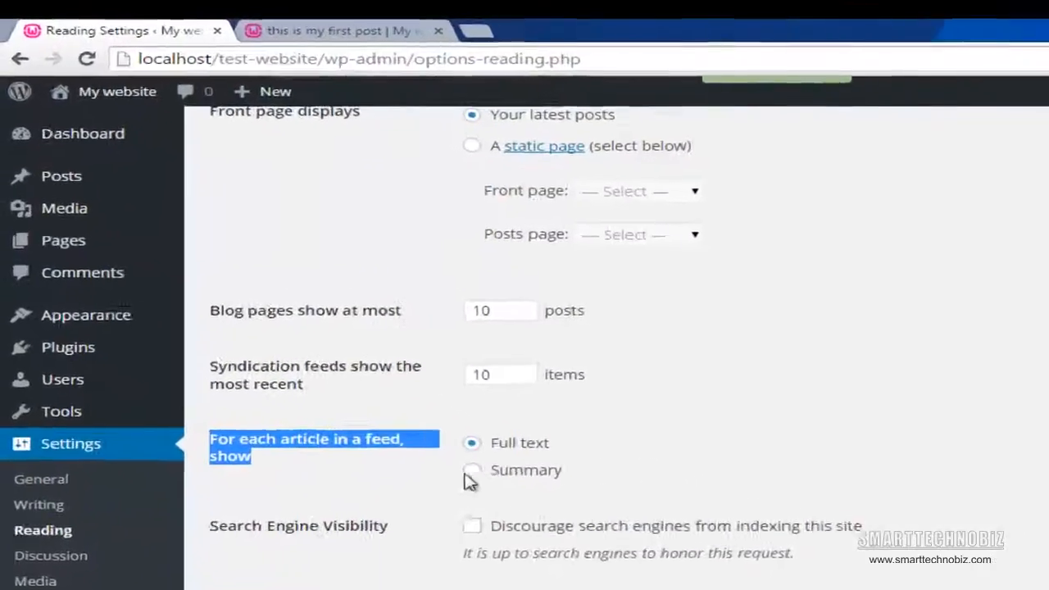
left_click(472, 470)
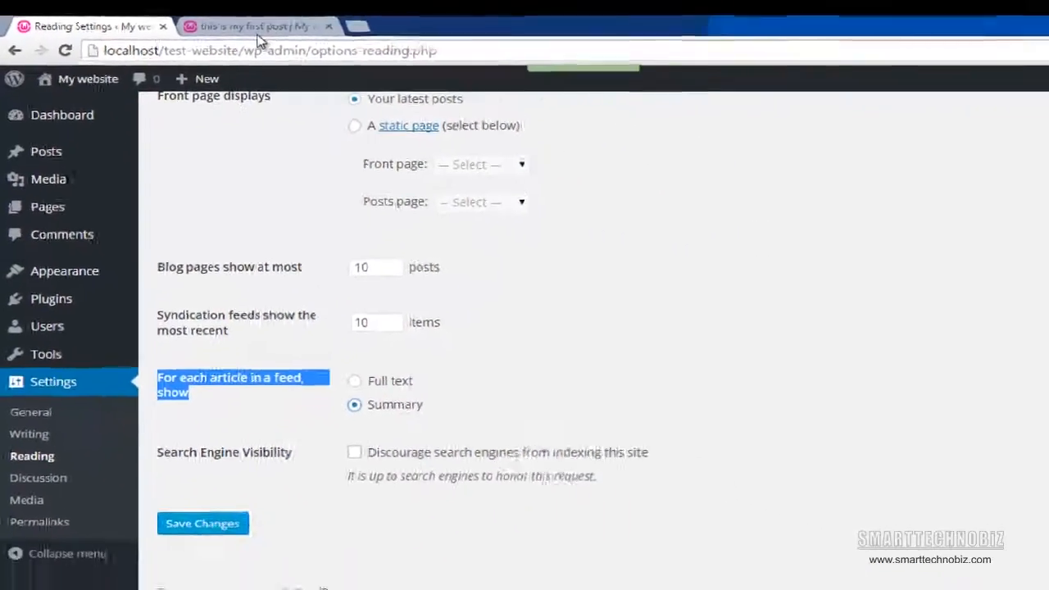
Return to the published first post and highlight its title and the first five lines of its text.
left_click(254, 28)
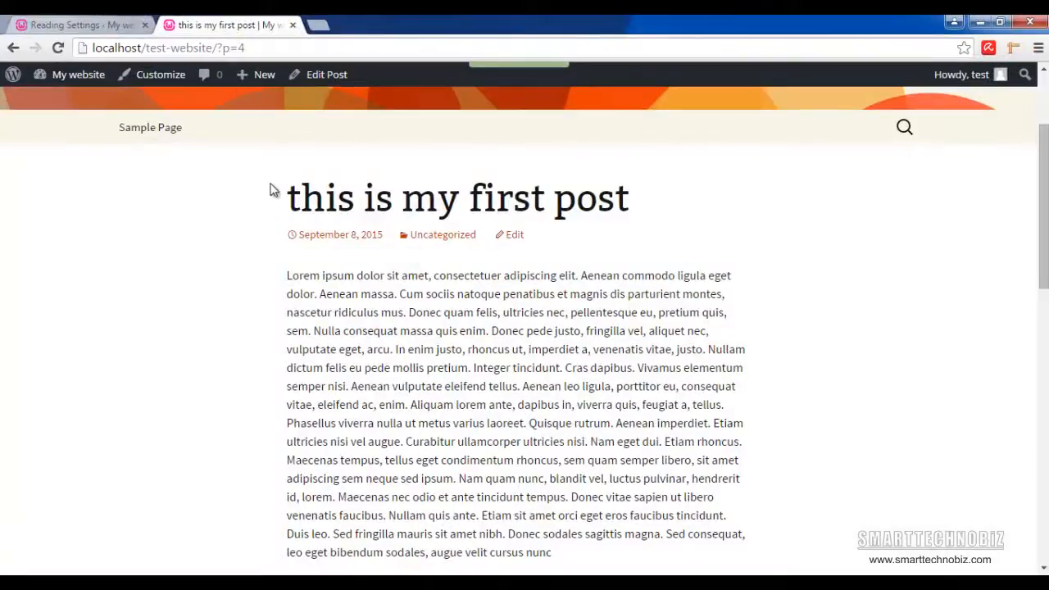
left_click_drag(299, 208, 754, 351)
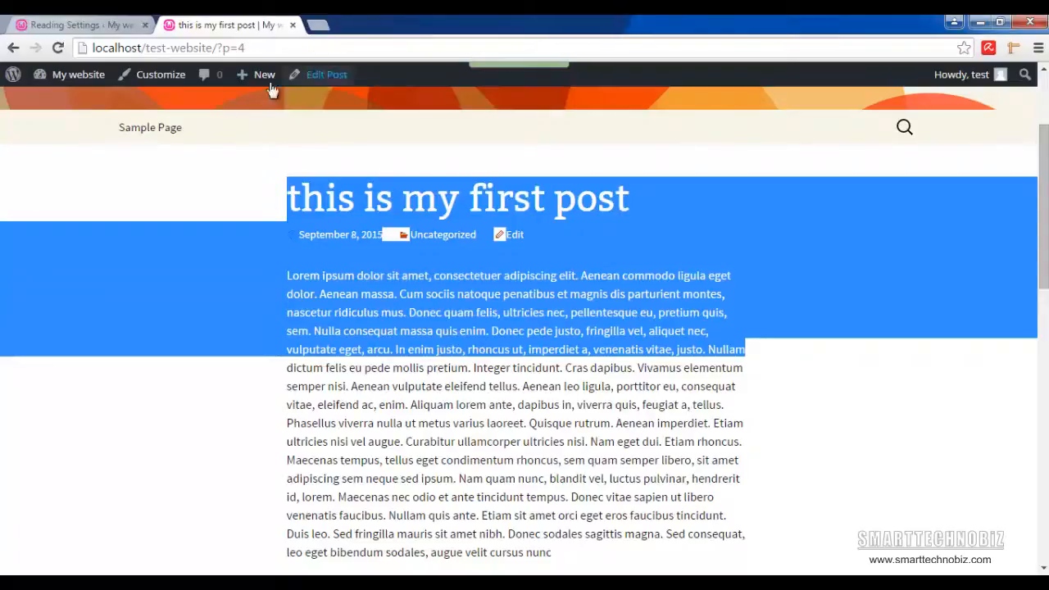
Review the feed article Summary option in the Reading Settings, return to the published first post and clear its text highlight.
left_click(90, 25)
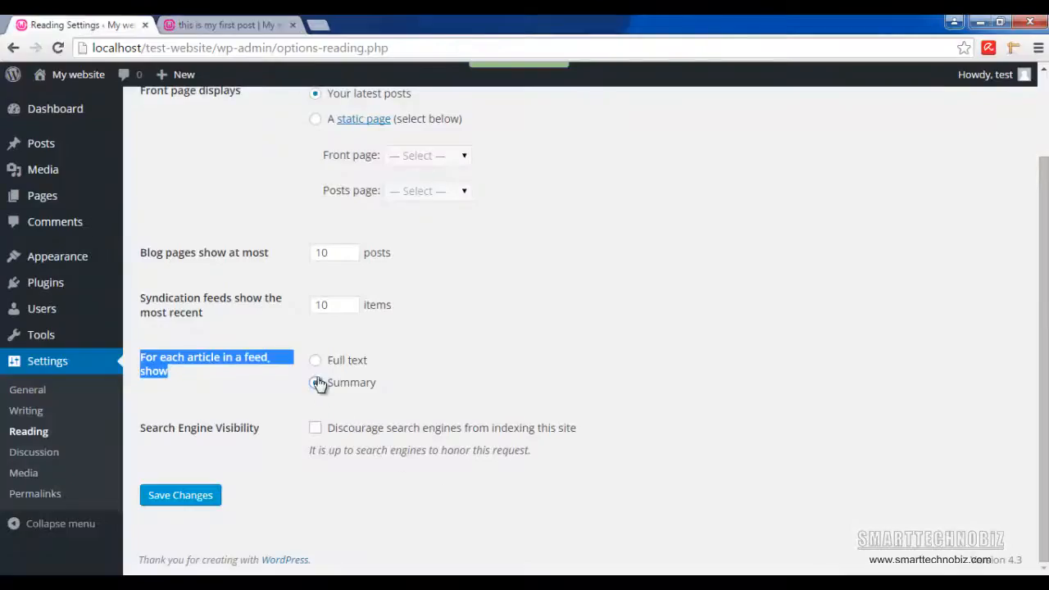
left_click(209, 25)
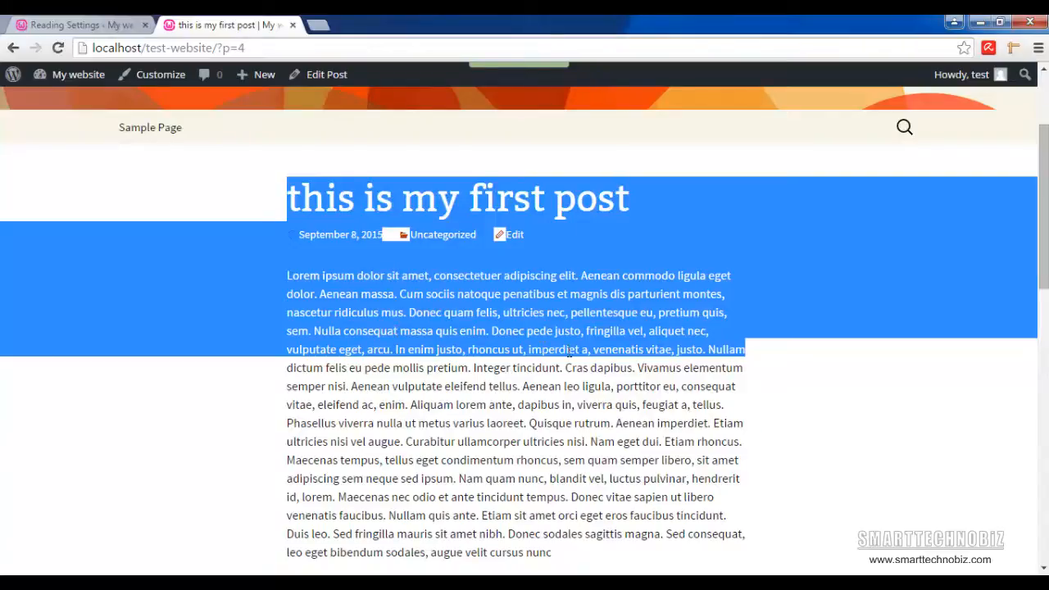
left_click(400, 309)
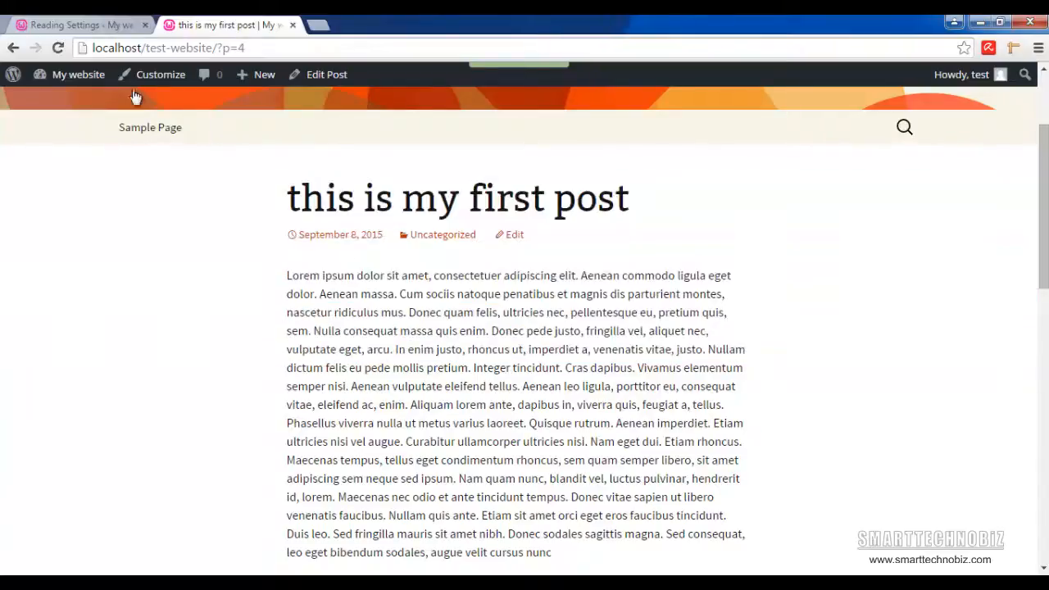
Open the list of all posts in the site's administration area and examine the entries for the first post and "Hello world!".
left_click(76, 25)
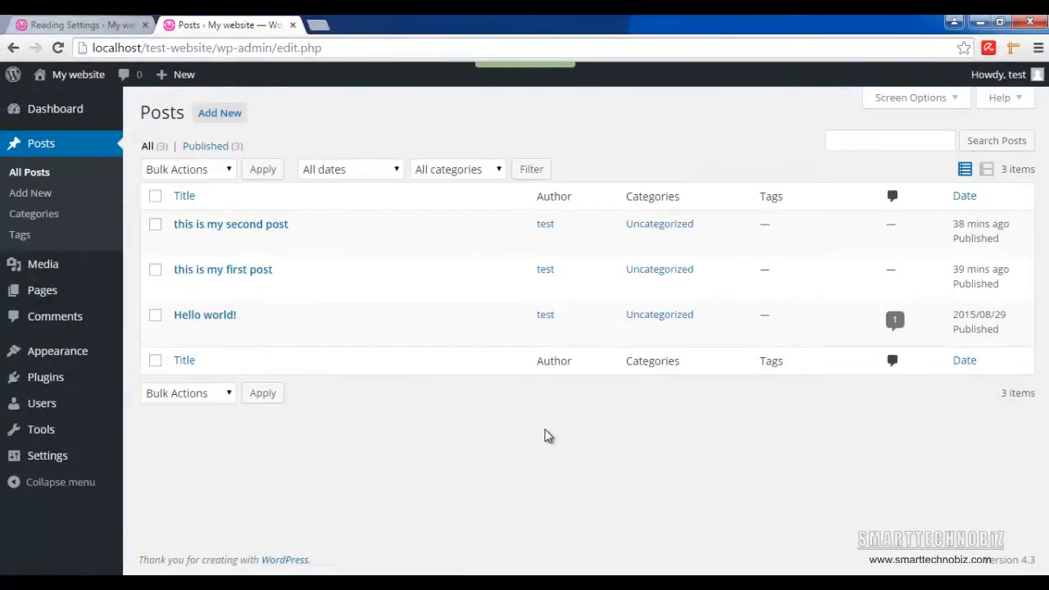
mouse_move(418, 305)
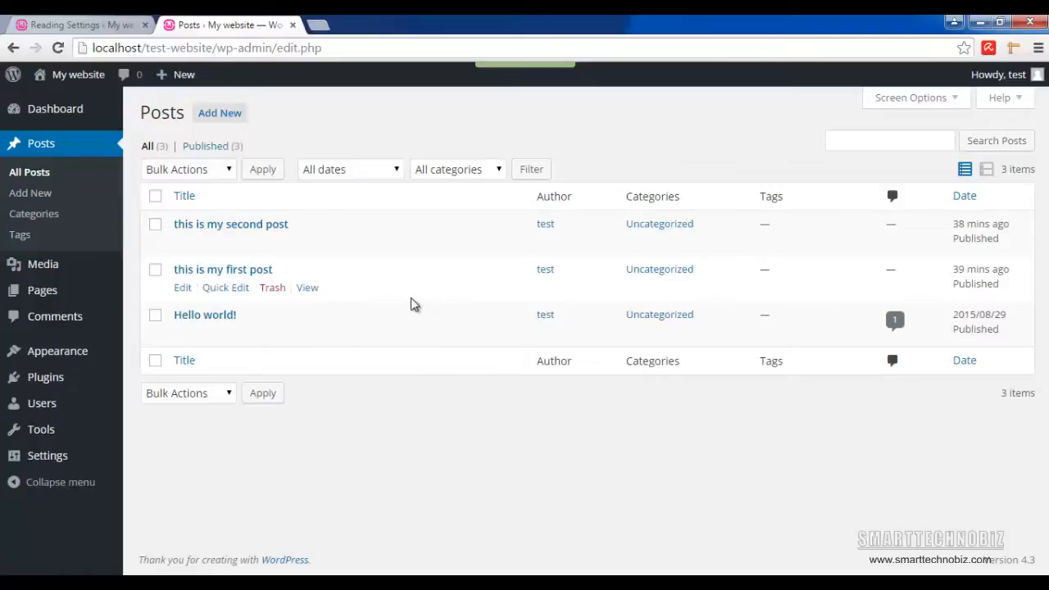
mouse_move(373, 334)
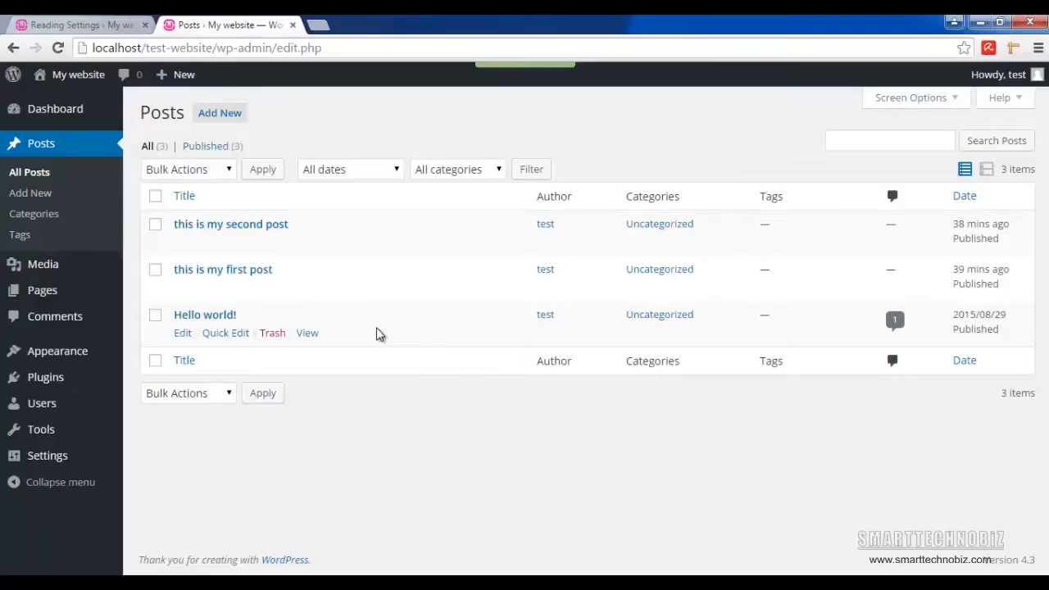